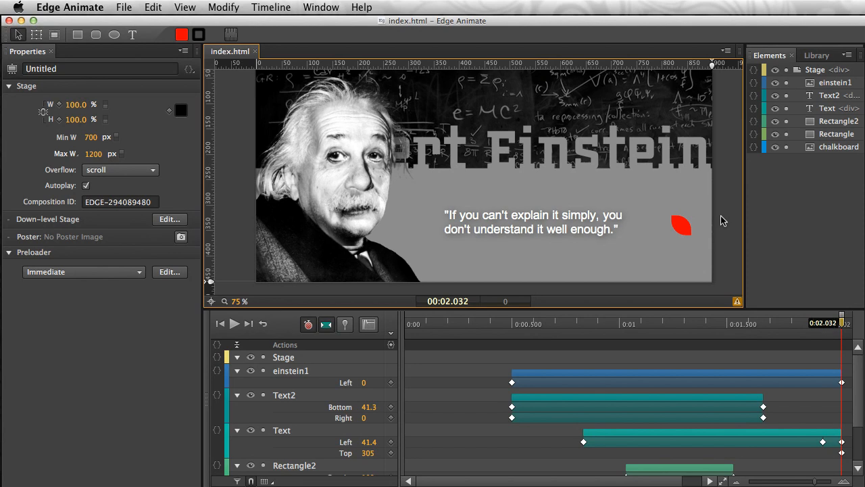
# - Play the animation through from near the start of the timeline
pyautogui.moveTo(514, 325); pyautogui.dragTo(419, 329)
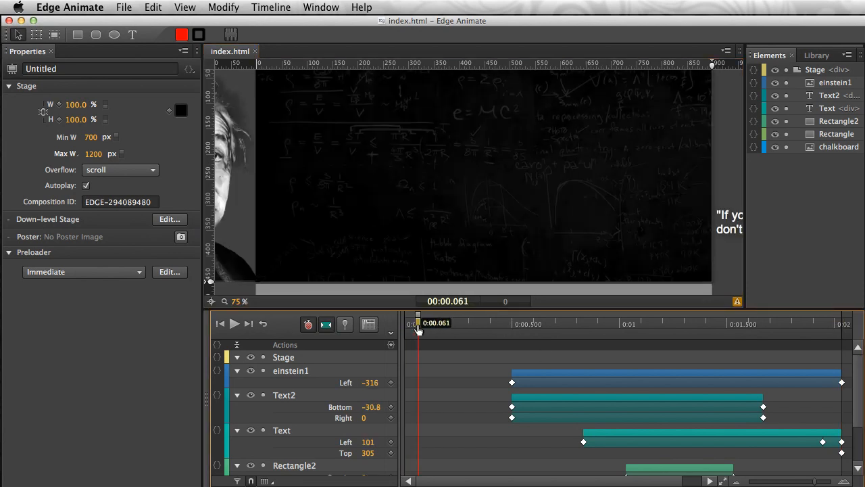
pyautogui.press('space')
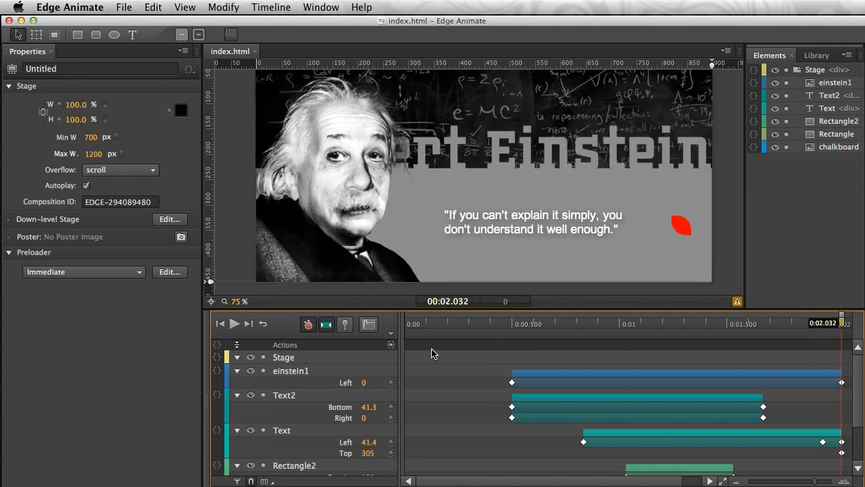
# - Open the actions of the red leaf shape (Rectangle2) and add a click event
pyautogui.click(672, 218)
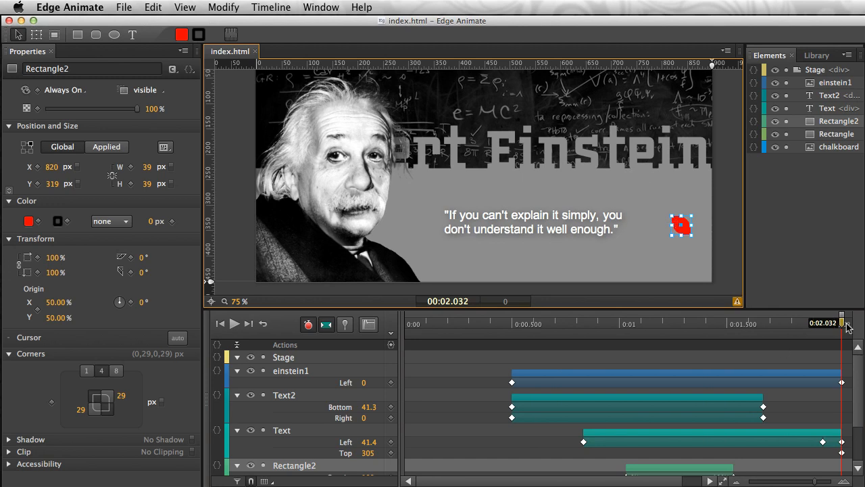
pyautogui.moveTo(844, 323); pyautogui.dragTo(839, 354)
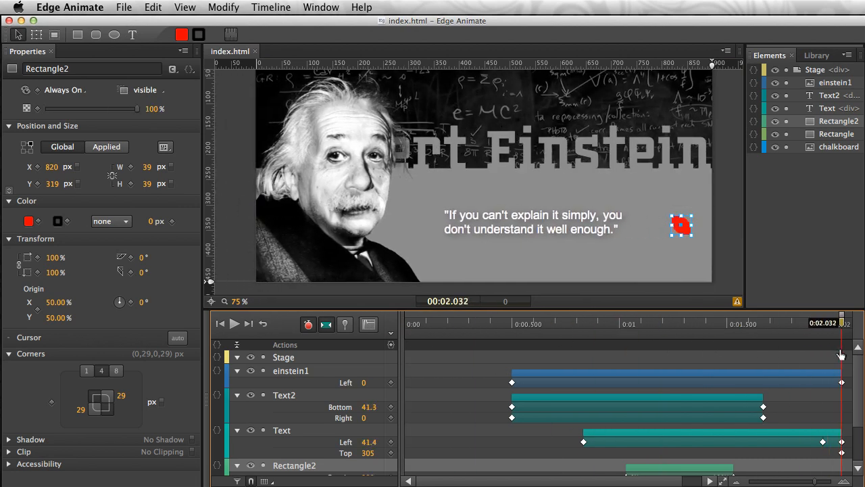
pyautogui.click(679, 220)
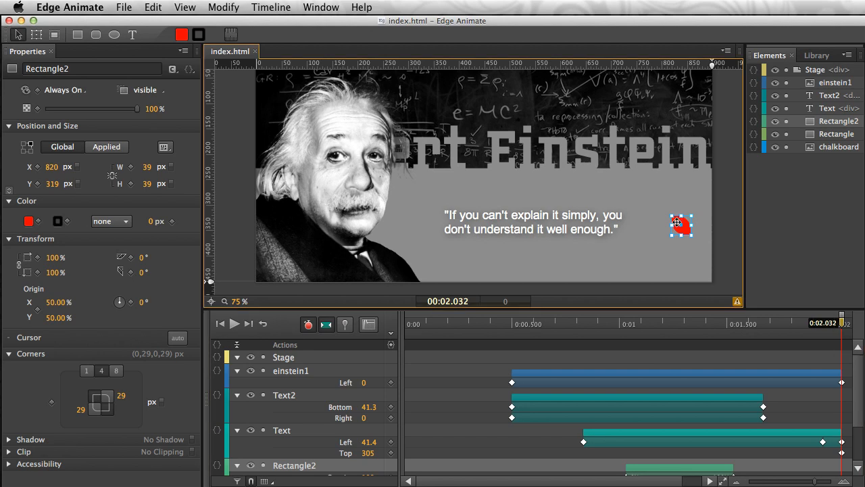
pyautogui.rightClick(676, 222)
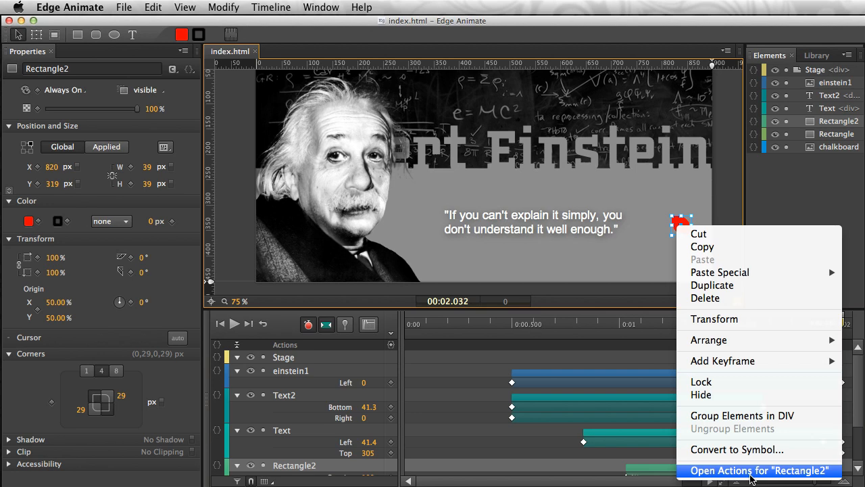
pyautogui.click(190, 71)
pyautogui.click(190, 73)
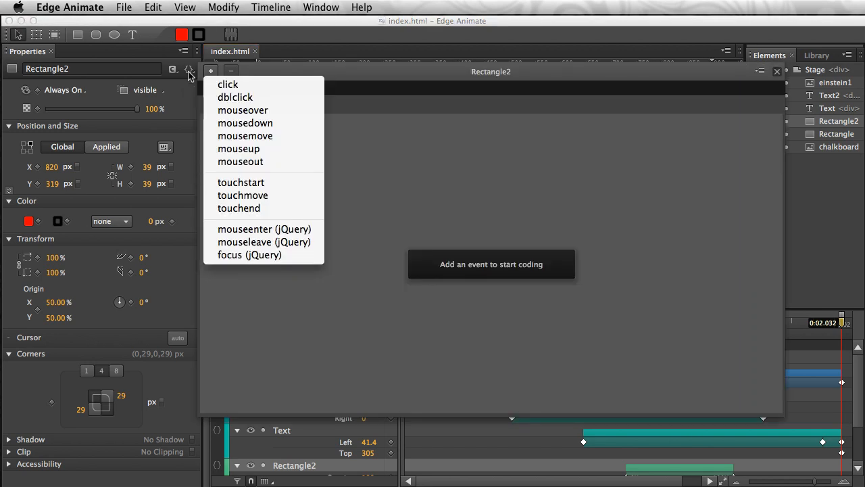
pyautogui.click(241, 86)
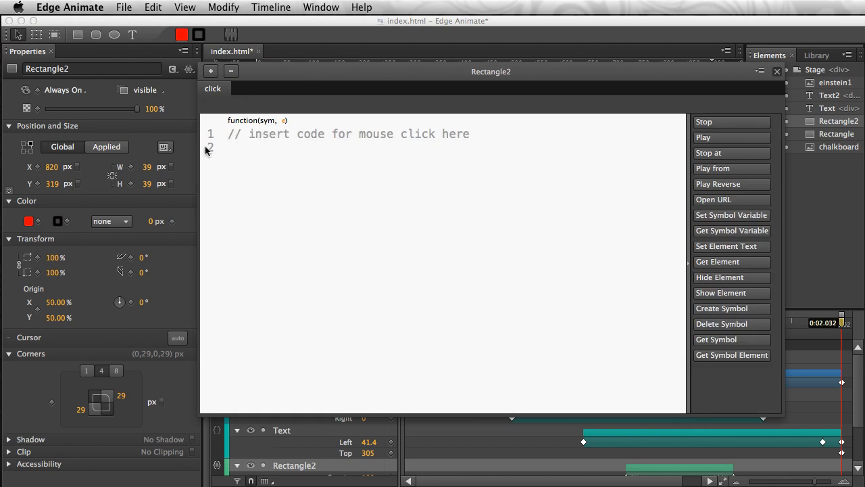
# - Insert the Play Reverse snippet sym.playReverse(); in the click handler, remove the extra //?????? comment line, and close the code editor
pyautogui.press('Return')
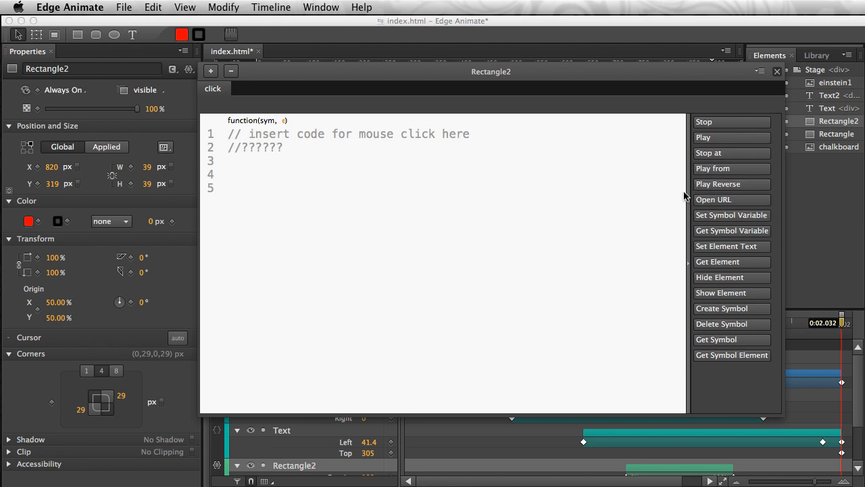
pyautogui.click(727, 184)
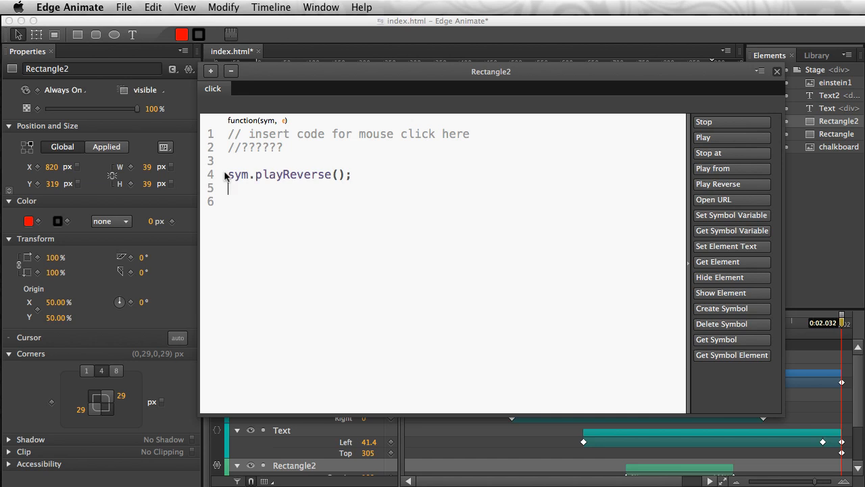
pyautogui.moveTo(309, 150); pyautogui.dragTo(201, 147)
pyautogui.press('BackSpace')
pyautogui.press('BackSpace')
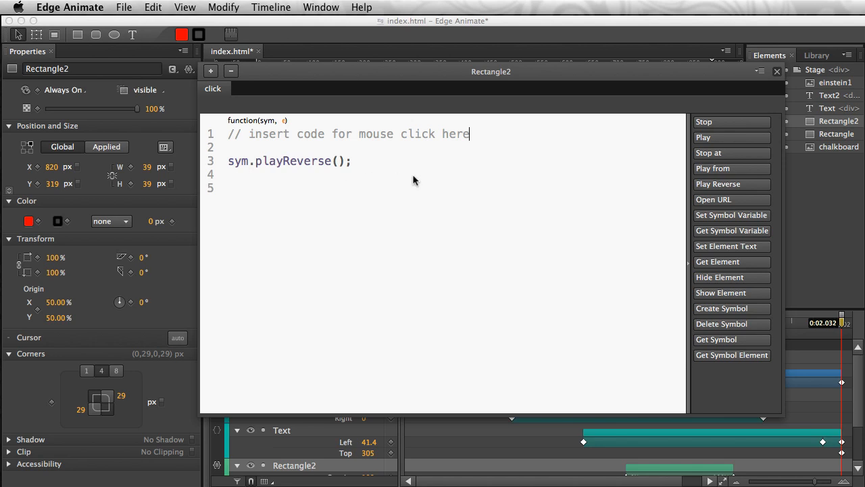
pyautogui.click(777, 72)
# - Set the red leaf shape's cursor to pointer and deselect the shape
pyautogui.click(678, 219)
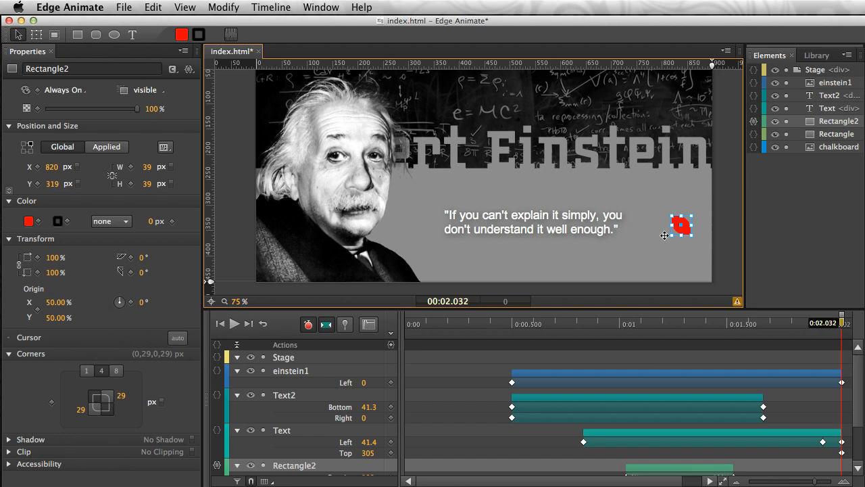
pyautogui.click(8, 354)
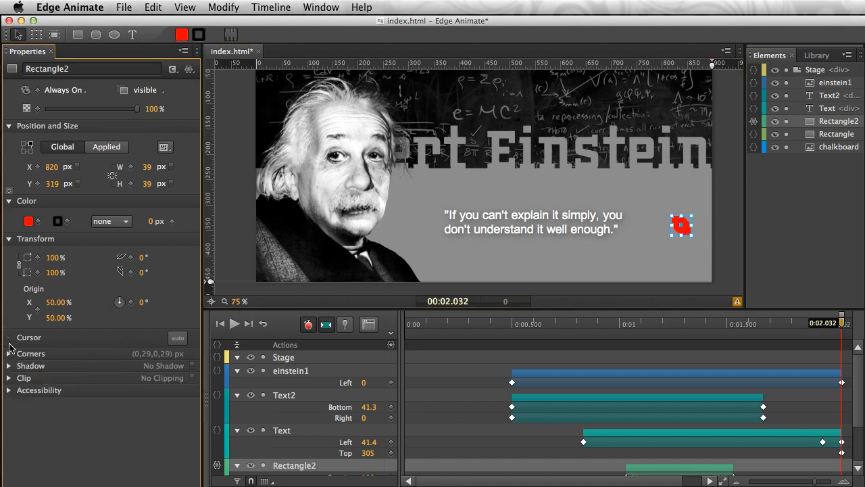
pyautogui.click(176, 338)
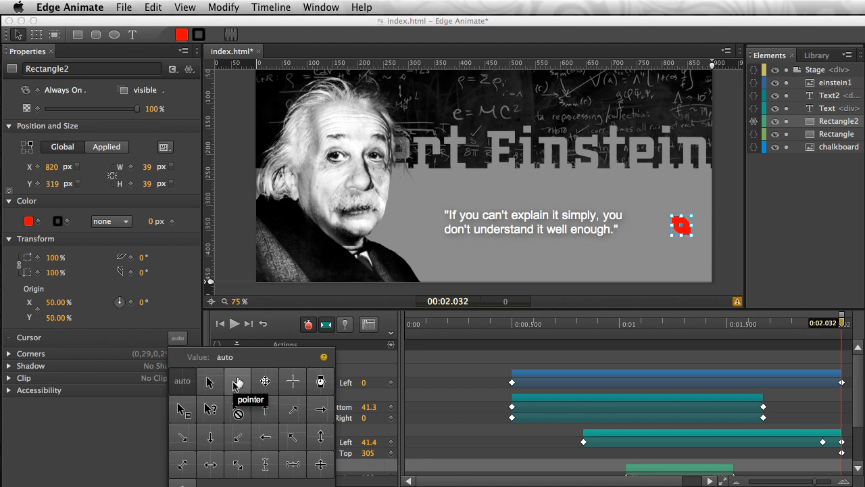
pyautogui.click(236, 383)
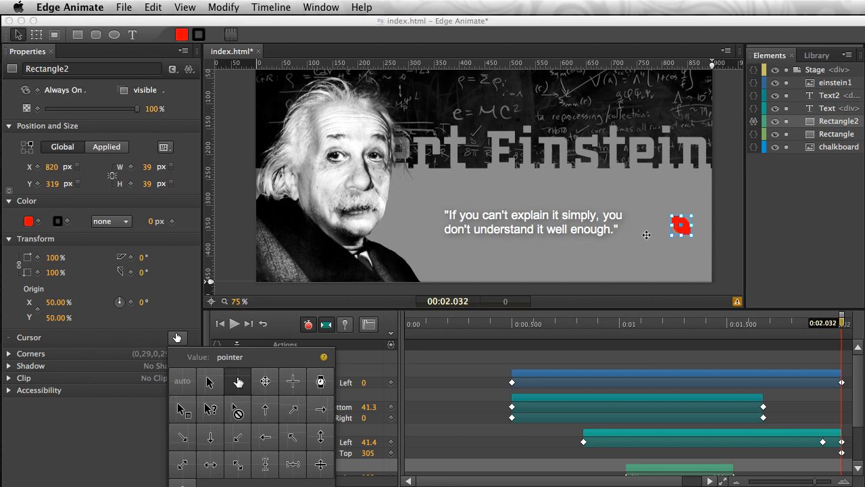
pyautogui.click(673, 227)
pyautogui.click(701, 247)
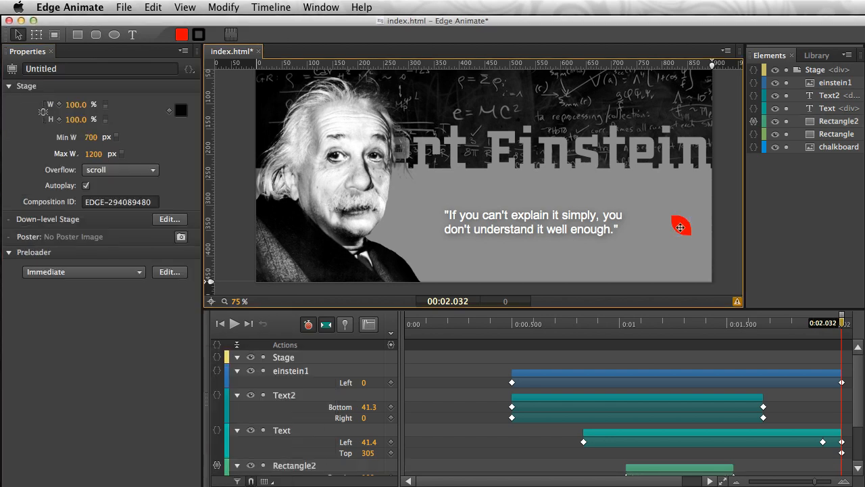
# - Preview the composition in the browser, test the red leaf's click action, and close the preview window
pyautogui.click(121, 8)
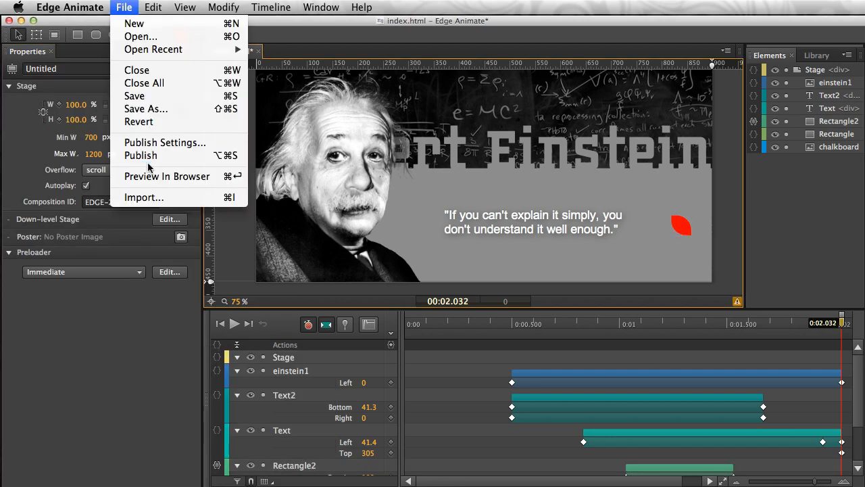
pyautogui.click(150, 174)
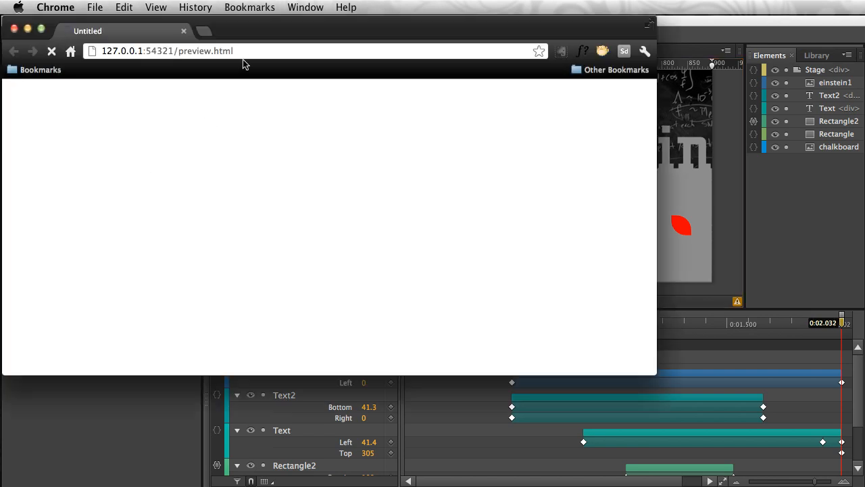
pyautogui.moveTo(277, 35); pyautogui.dragTo(367, 80)
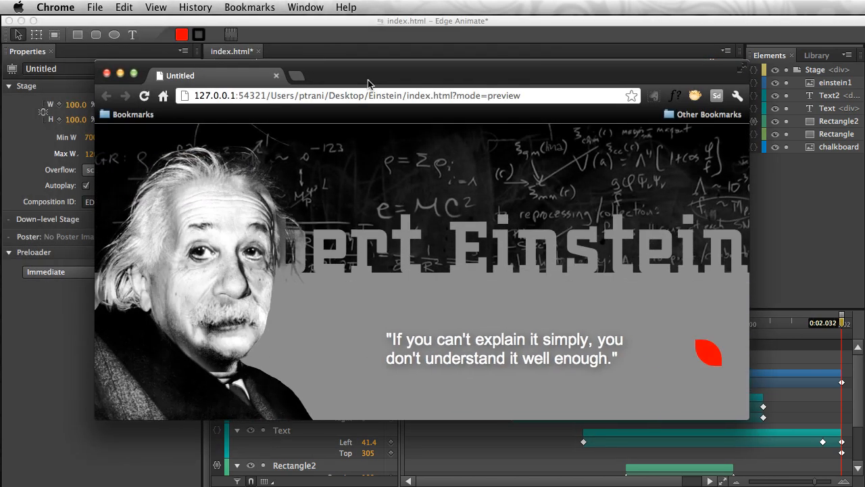
pyautogui.click(707, 356)
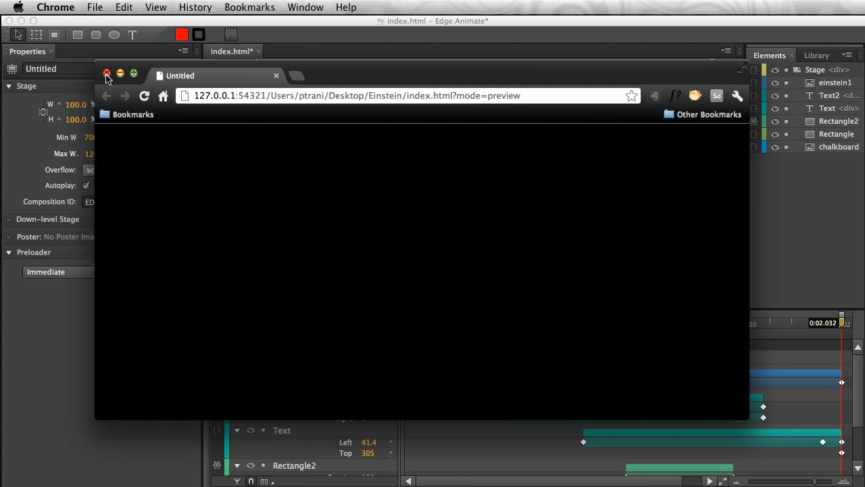
pyautogui.click(106, 73)
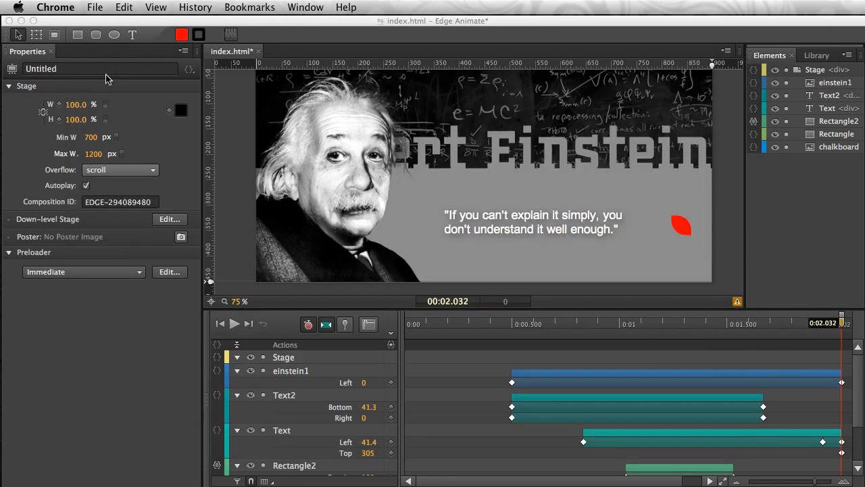
# - Move the timeline playhead back to 0:00
pyautogui.click(491, 329)
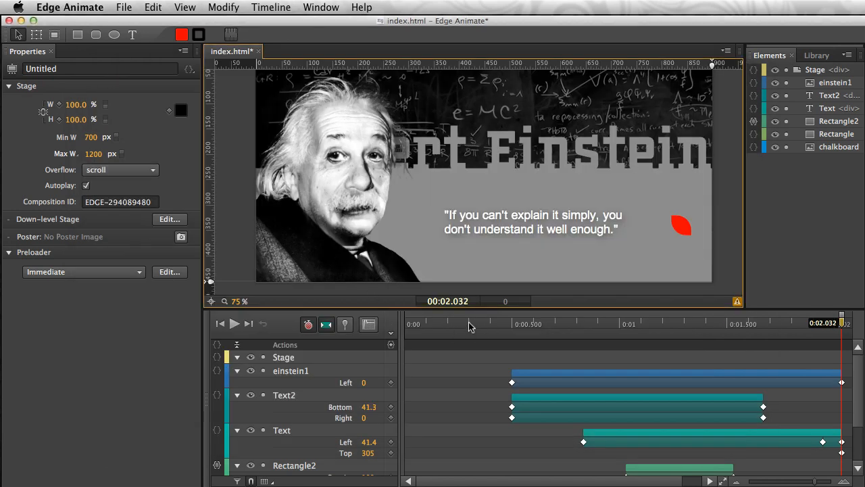
pyautogui.click(424, 323)
pyautogui.press('Home')
pyautogui.moveTo(408, 323); pyautogui.dragTo(361, 327)
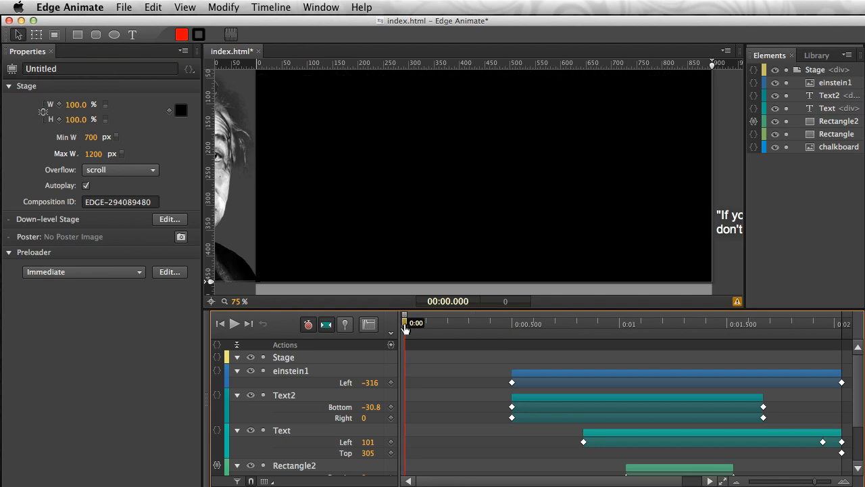
pyautogui.moveTo(430, 327); pyautogui.dragTo(396, 326)
# - Try to insert a timeline trigger at 0 ms containing the Play snippet sym.play();
pyautogui.click(391, 346)
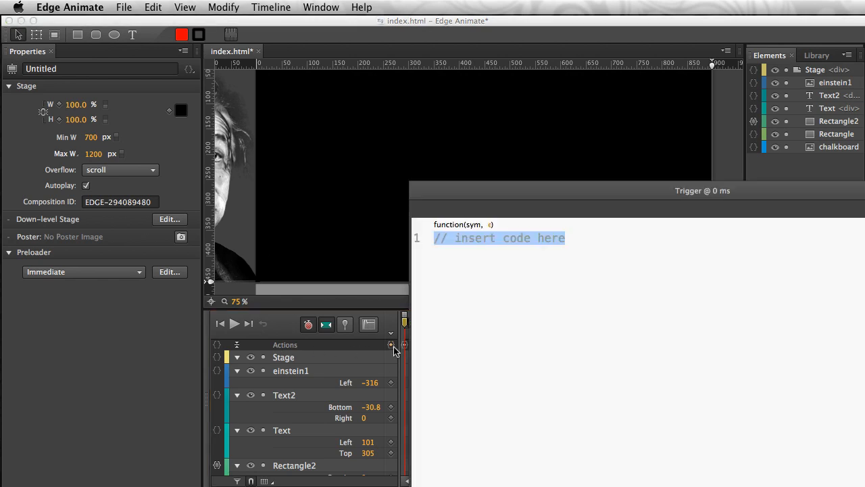
pyautogui.click(552, 175)
pyautogui.moveTo(552, 189); pyautogui.dragTo(551, 192)
pyautogui.press('super+z')
pyautogui.press('super+z')
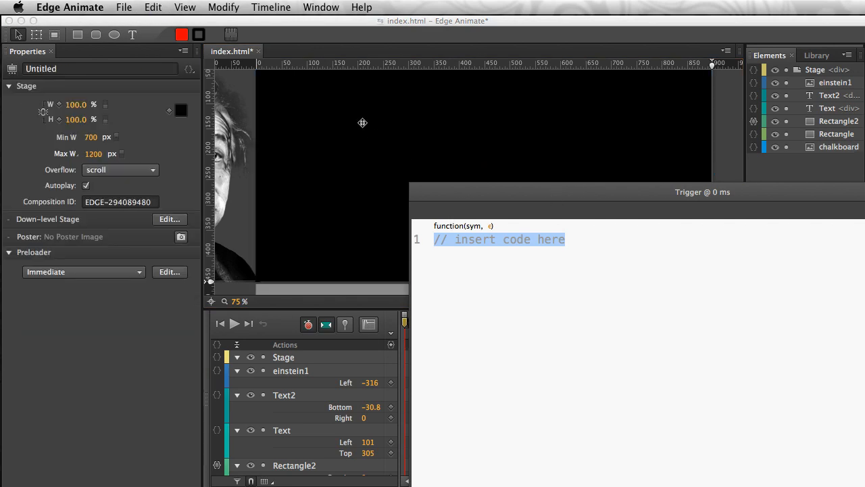
pyautogui.moveTo(500, 198); pyautogui.dragTo(301, 113)
pyautogui.click(504, 200)
pyautogui.press('Return')
pyautogui.press('Return')
pyautogui.click(718, 161)
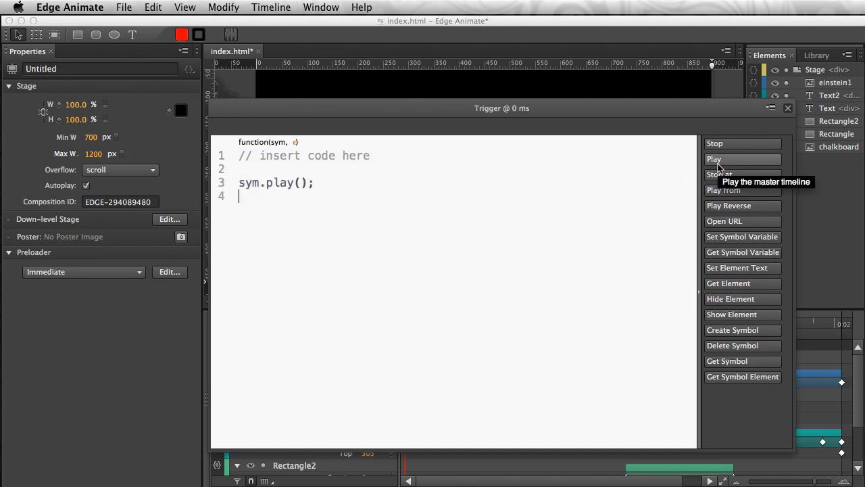
pyautogui.click(788, 109)
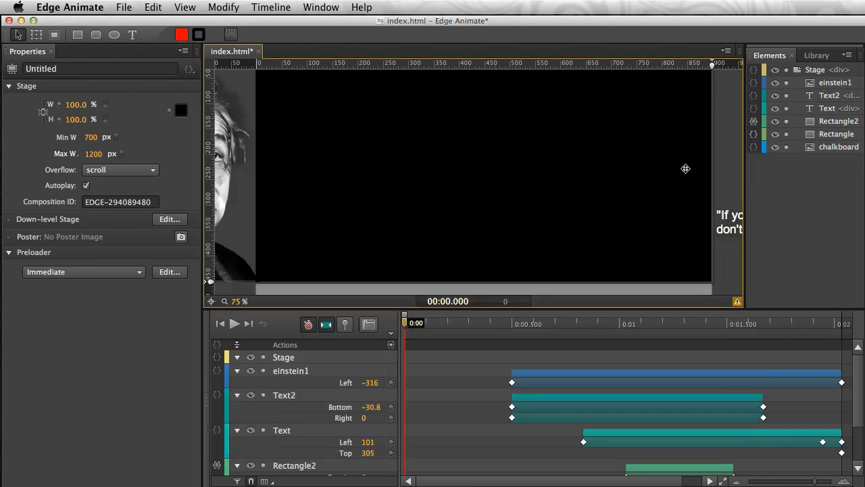
# - Insert a timeline trigger at 0 ms that runs sym.play(); and close its code editor
pyautogui.moveTo(484, 333); pyautogui.dragTo(302, 327)
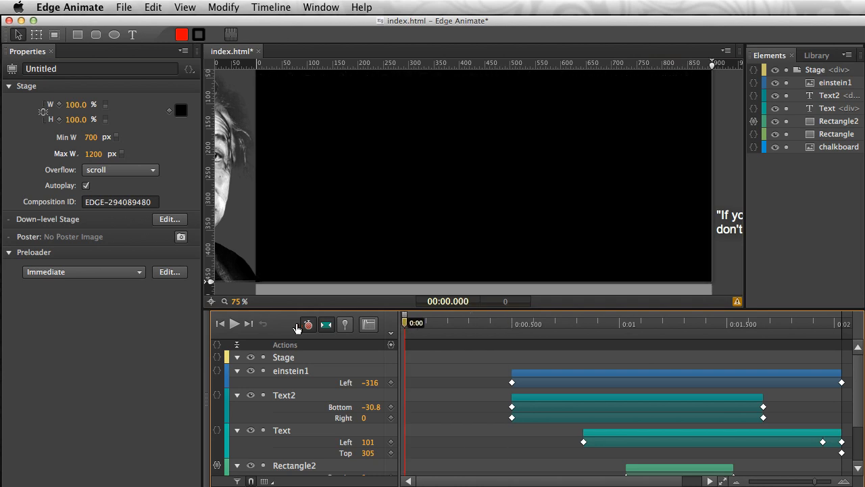
pyautogui.click(390, 345)
pyautogui.moveTo(604, 135); pyautogui.dragTo(407, 104)
pyautogui.click(708, 157)
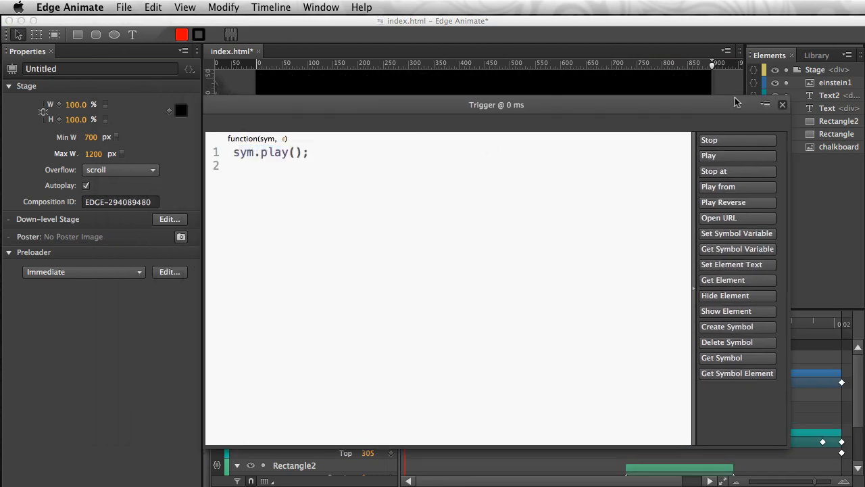
pyautogui.click(782, 105)
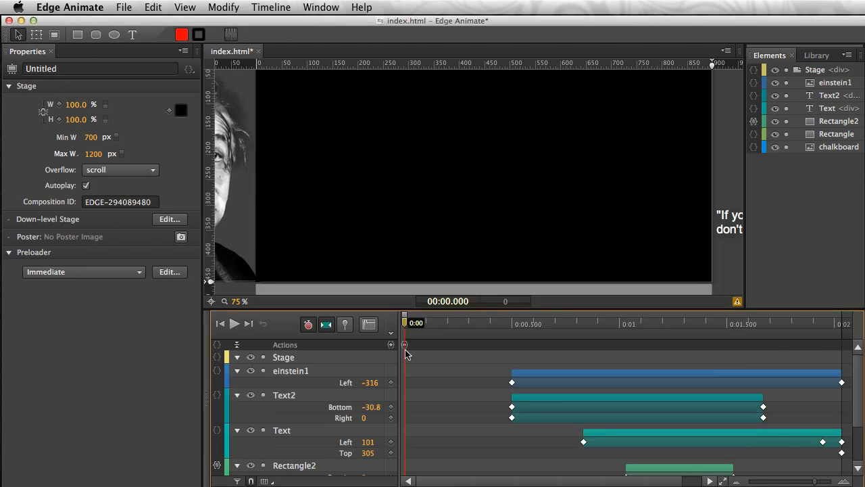
# - Preview the composition in the browser with the start trigger in place, and close the preview window
pyautogui.moveTo(408, 347)
pyautogui.mouseDown()
pyautogui.moveTo(507, 348)
pyautogui.moveTo(407, 347)
pyautogui.moveTo(512, 323)
pyautogui.moveTo(403, 325)
pyautogui.moveTo(411, 324)
pyautogui.moveTo(570, 323)
pyautogui.moveTo(405, 324)
pyautogui.mouseUp()
pyautogui.click(123, 7)
pyautogui.click(141, 176)
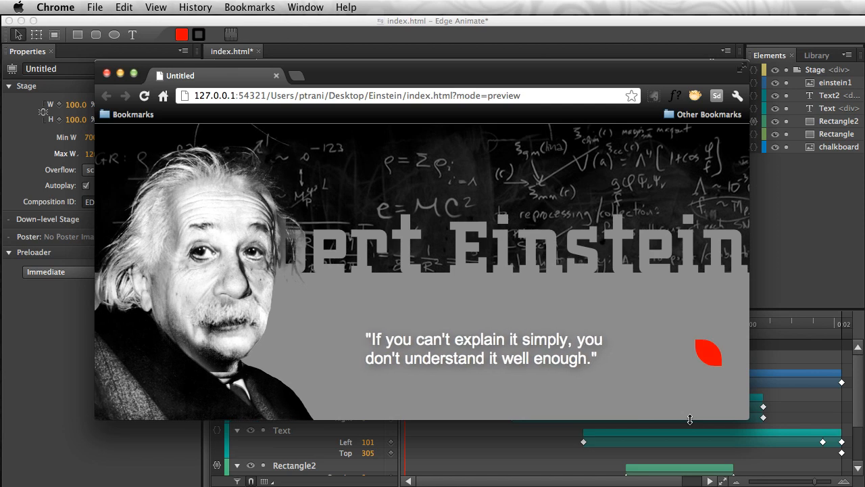
pyautogui.click(106, 73)
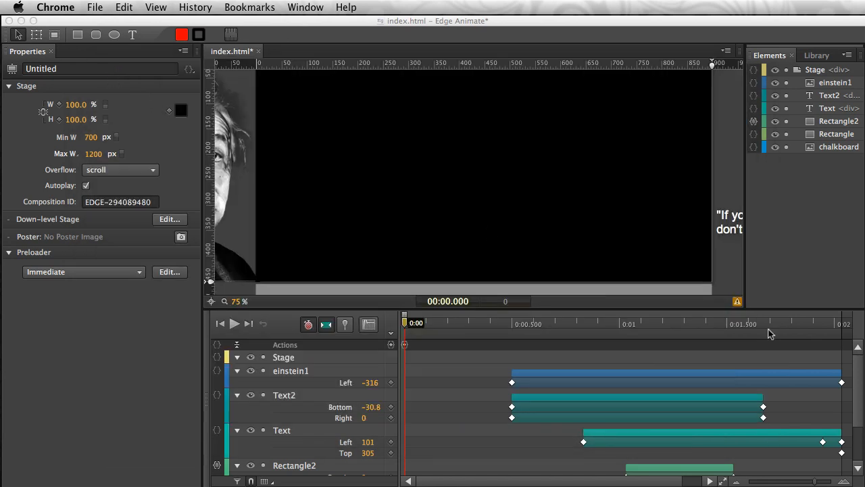
# - Scrub through the timeline with the red leaf shape selected, and leave the timeline pin turned off
pyautogui.click(567, 323)
pyautogui.moveTo(568, 324); pyautogui.dragTo(842, 332)
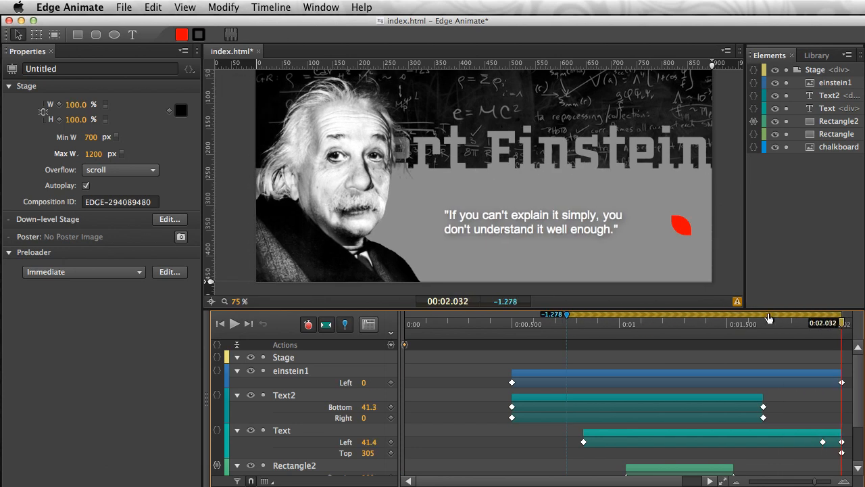
pyautogui.click(678, 224)
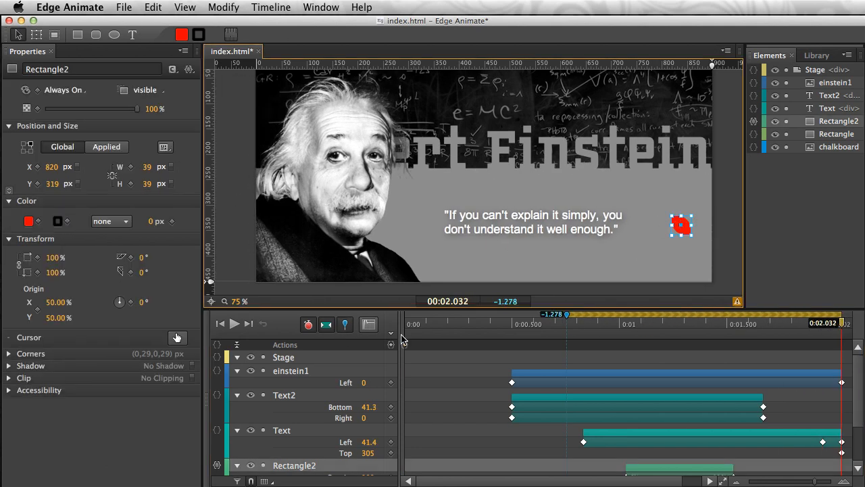
pyautogui.moveTo(409, 326); pyautogui.dragTo(499, 331)
pyautogui.click(344, 324)
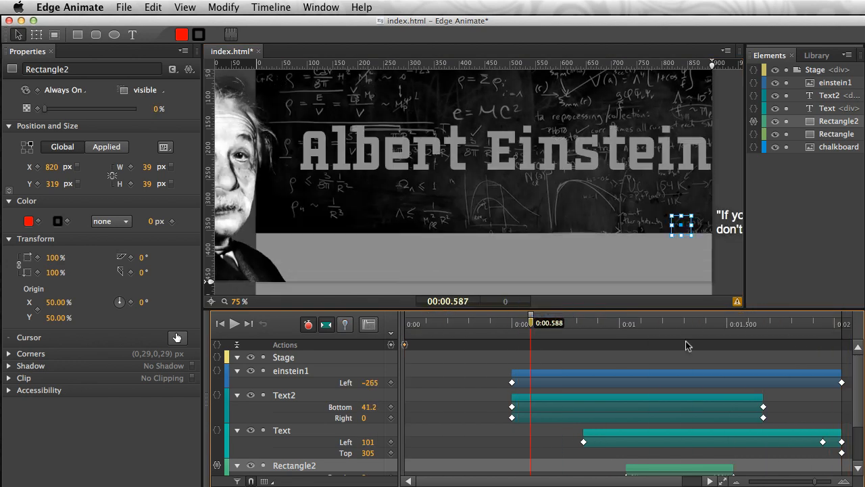
# - Move the playhead to the end of the animation at 0:02.032 and convert the einstein1 image to a symbol named Einstein
pyautogui.click(831, 330)
pyautogui.moveTo(831, 331); pyautogui.dragTo(841, 330)
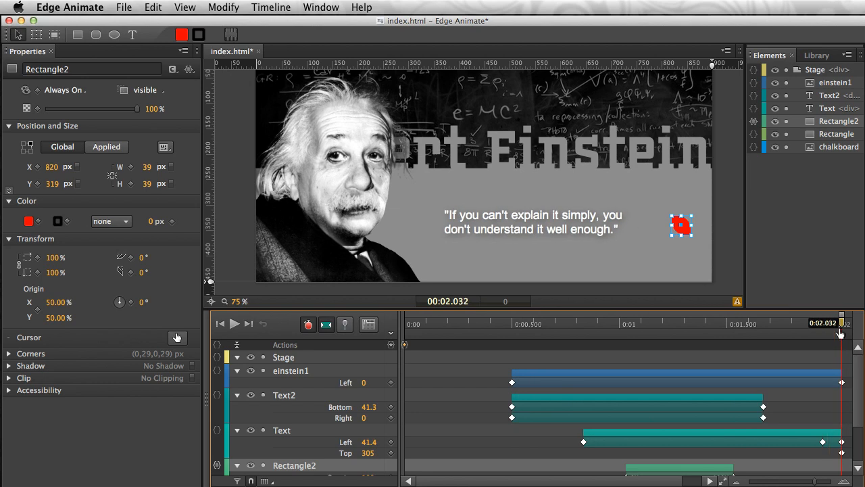
pyautogui.click(300, 179)
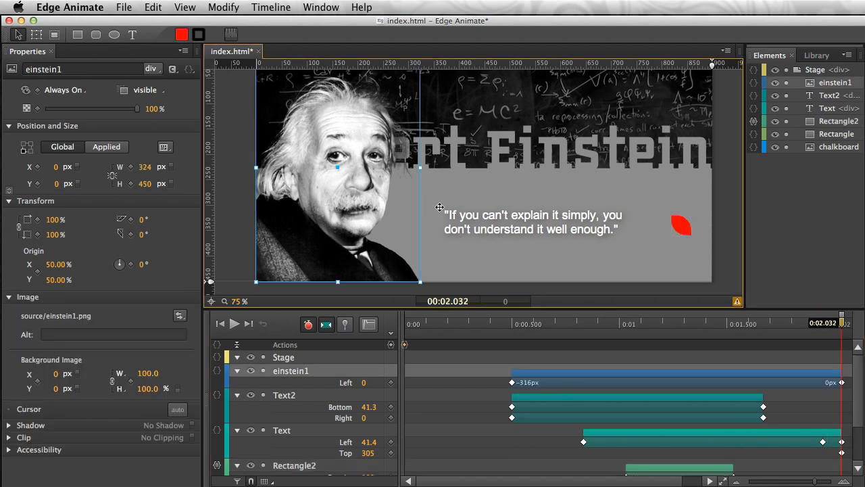
pyautogui.rightClick(338, 133)
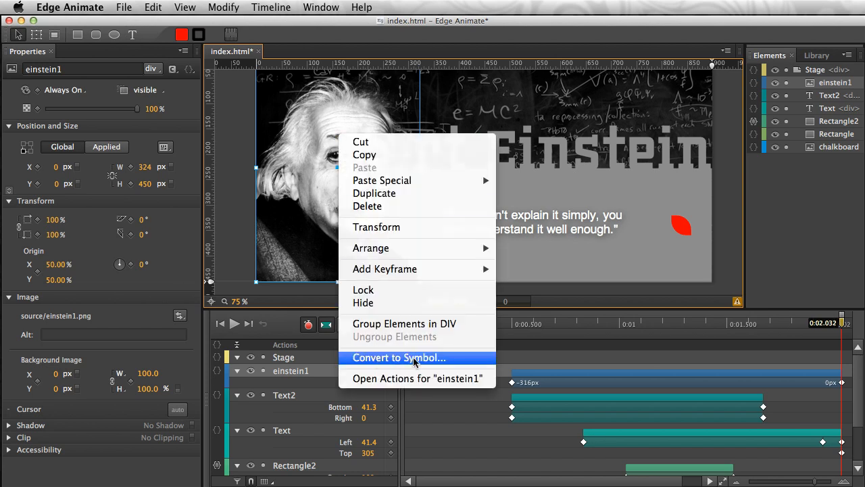
pyautogui.click(459, 364)
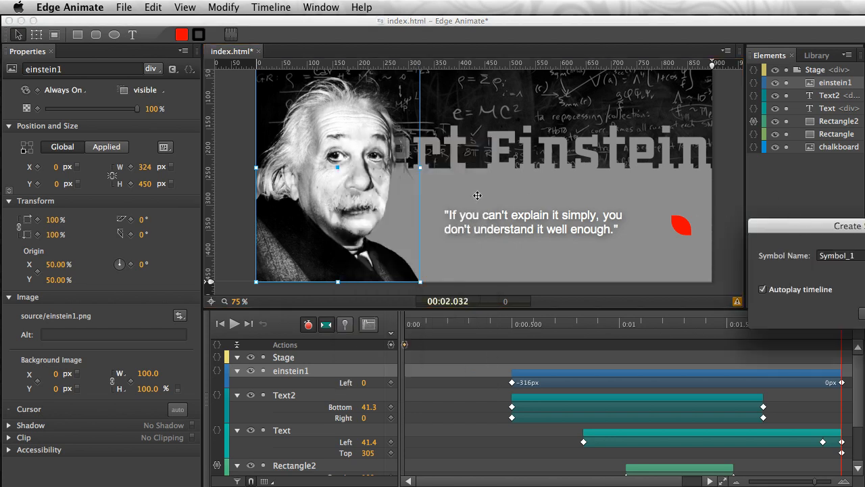
pyautogui.moveTo(779, 230); pyautogui.dragTo(460, 200)
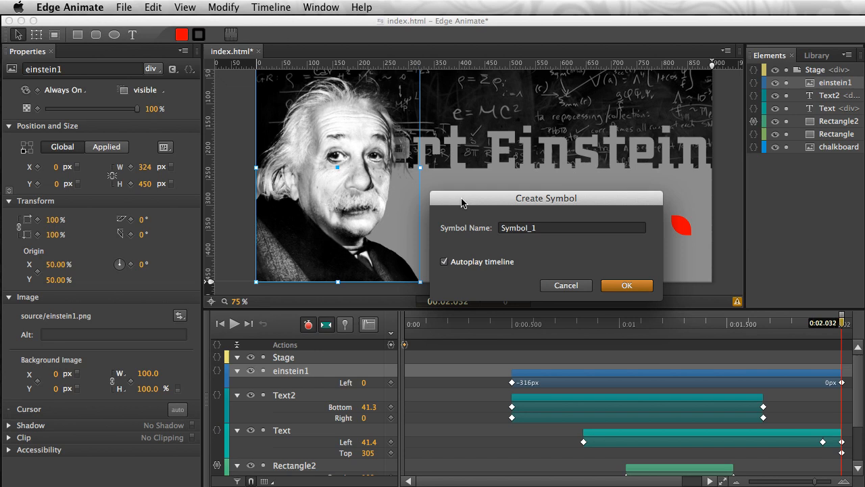
pyautogui.doubleClick(562, 226)
pyautogui.write('Einstein')
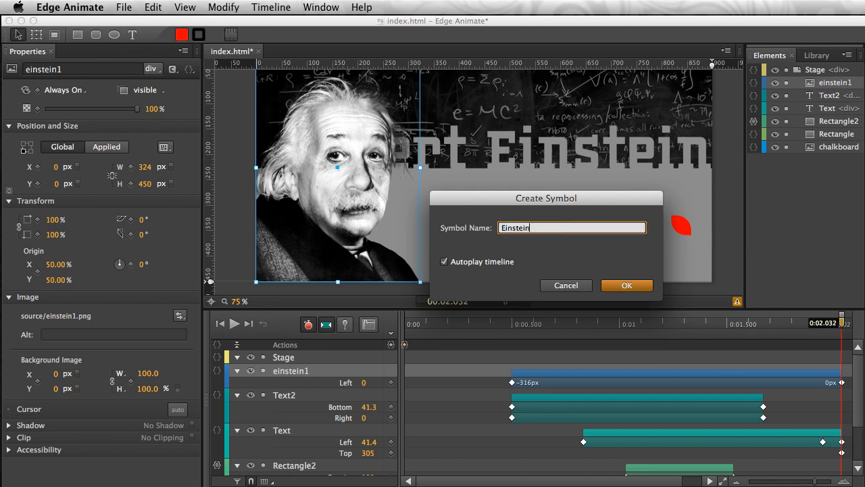
pyautogui.press('Return')
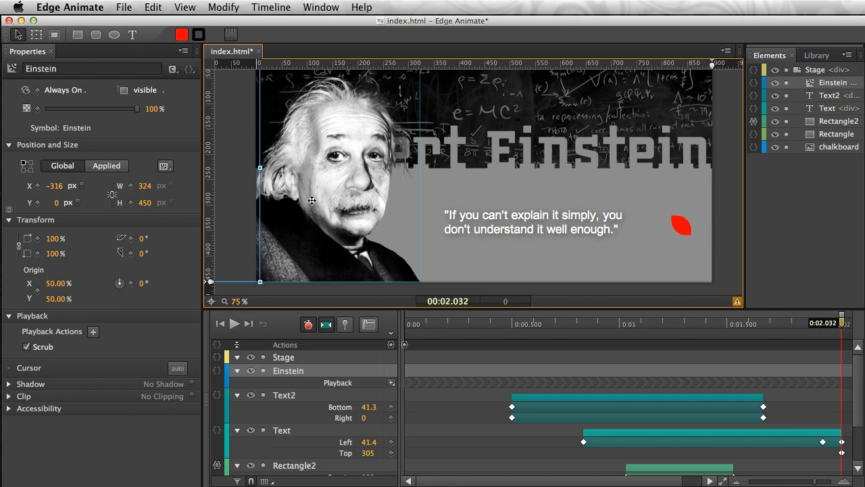
# - Open the Einstein symbol for editing, import einstein2.png from the source folder, and place it over einstein1 at X 316 px, Y 0 px
pyautogui.doubleClick(271, 178)
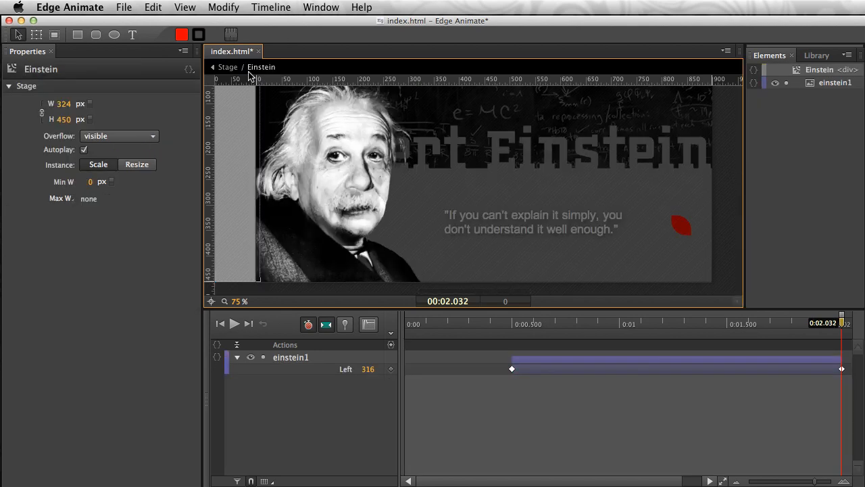
pyautogui.moveTo(505, 332); pyautogui.dragTo(838, 329)
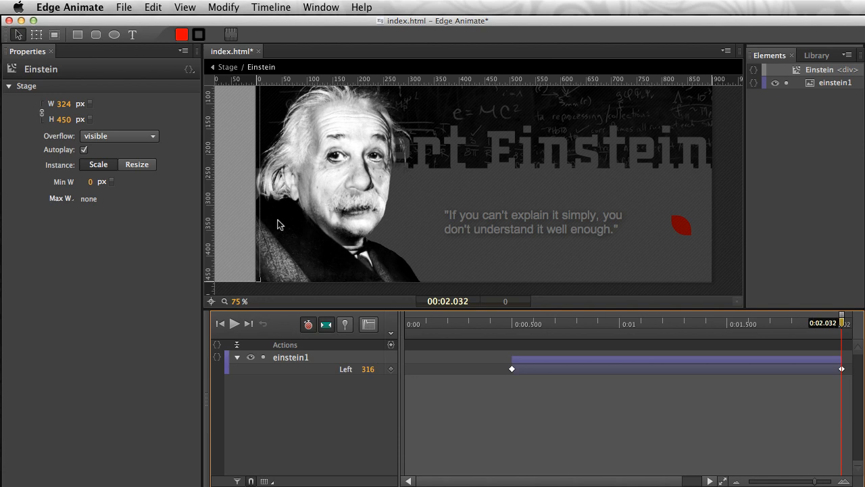
pyautogui.click(124, 8)
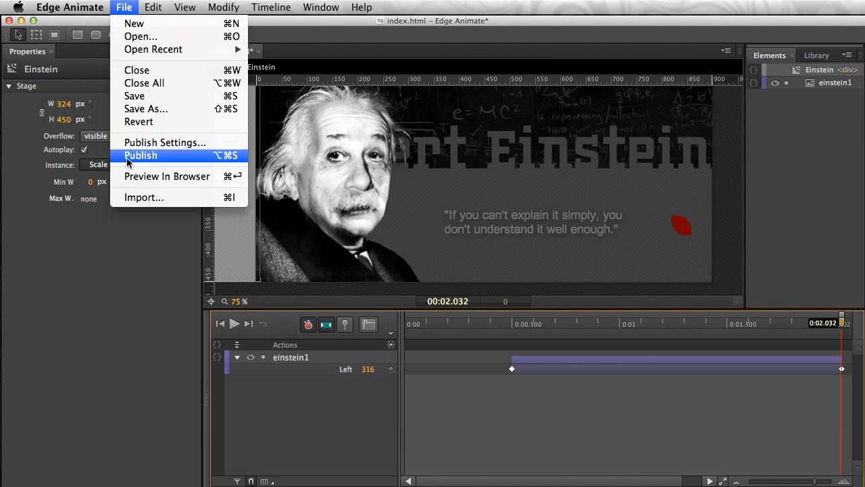
pyautogui.click(139, 200)
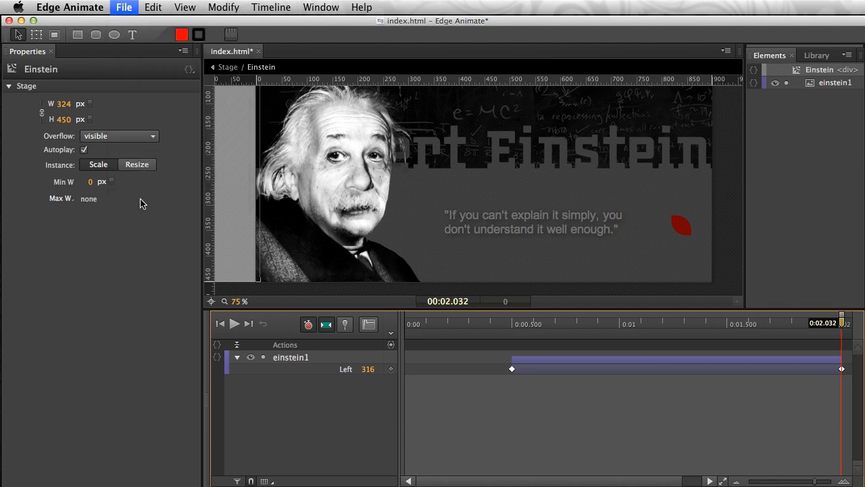
pyautogui.moveTo(706, 154); pyautogui.dragTo(241, 61)
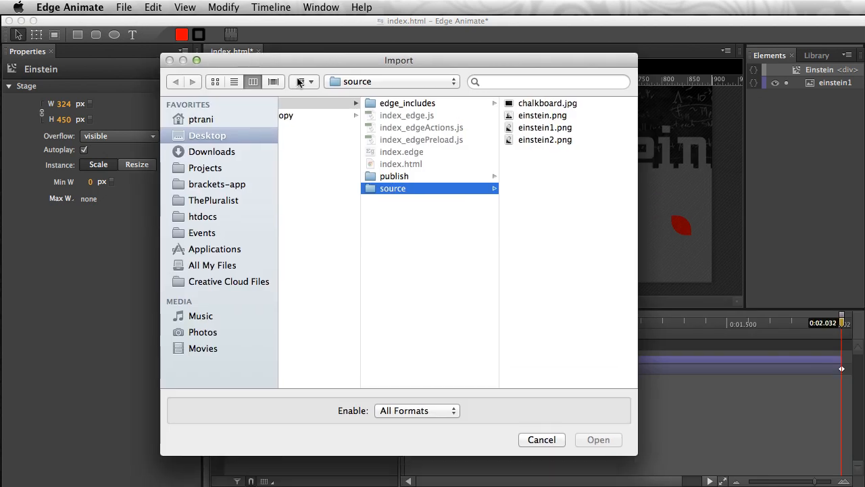
pyautogui.click(534, 140)
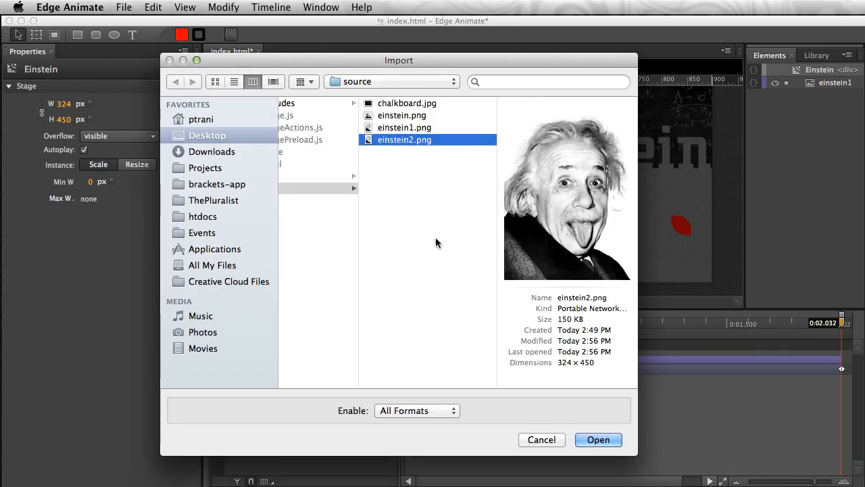
pyautogui.press('Return')
pyautogui.moveTo(226, 200); pyautogui.dragTo(383, 200)
pyautogui.moveTo(628, 326); pyautogui.dragTo(841, 323)
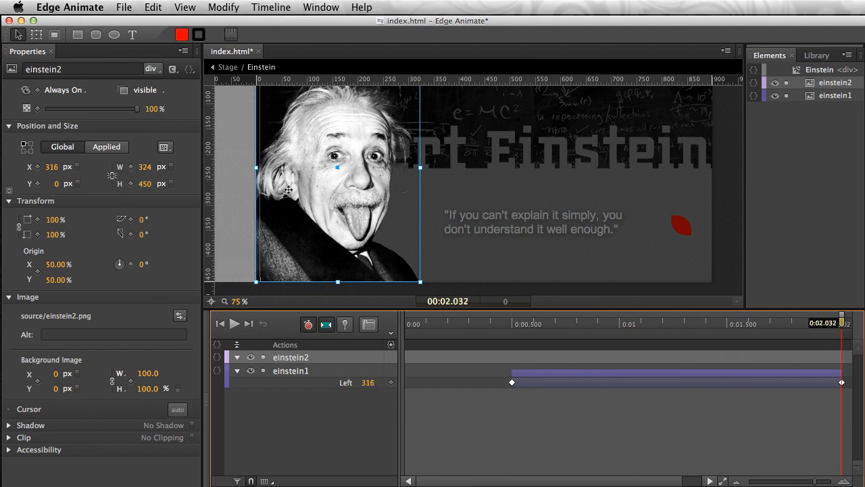
# - Set the display of the einstein2 image to Off at 0:02.032
pyautogui.click(294, 218)
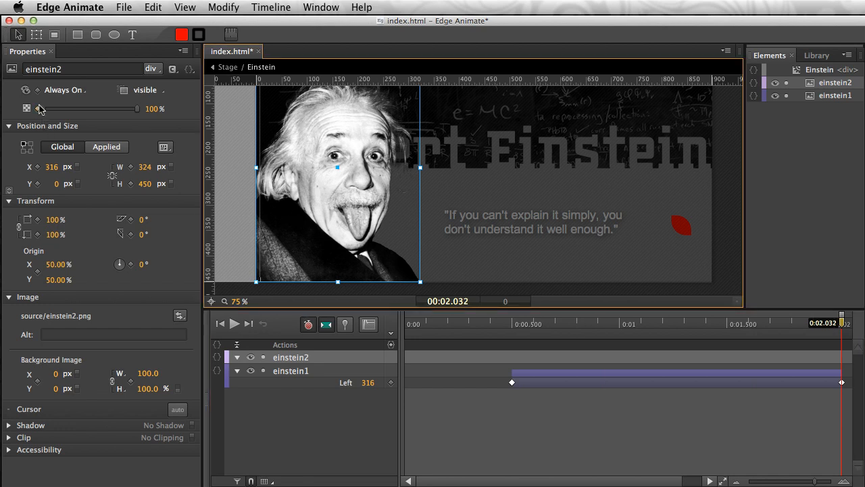
pyautogui.click(84, 95)
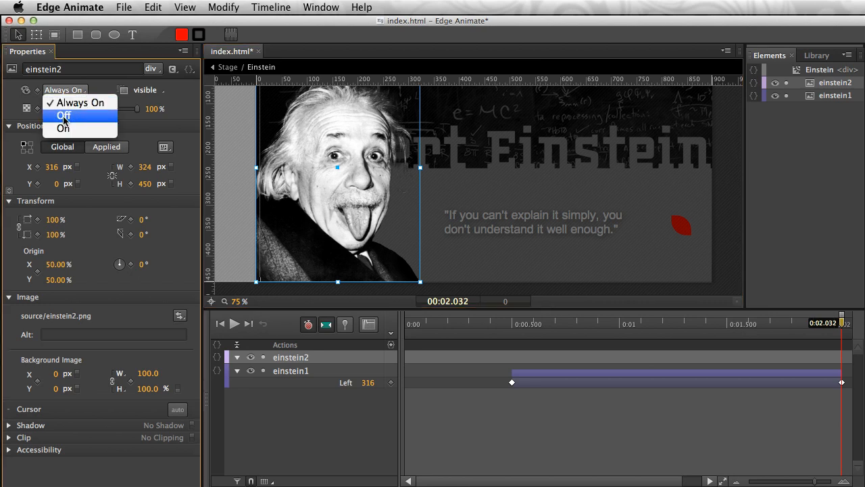
pyautogui.click(63, 116)
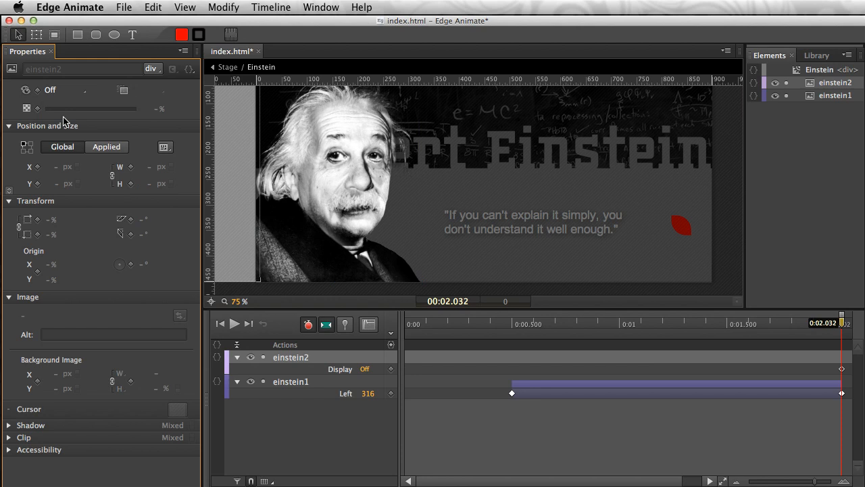
# - Add a click action to the einstein1 image and insert the Show Element snippet
pyautogui.click(269, 275)
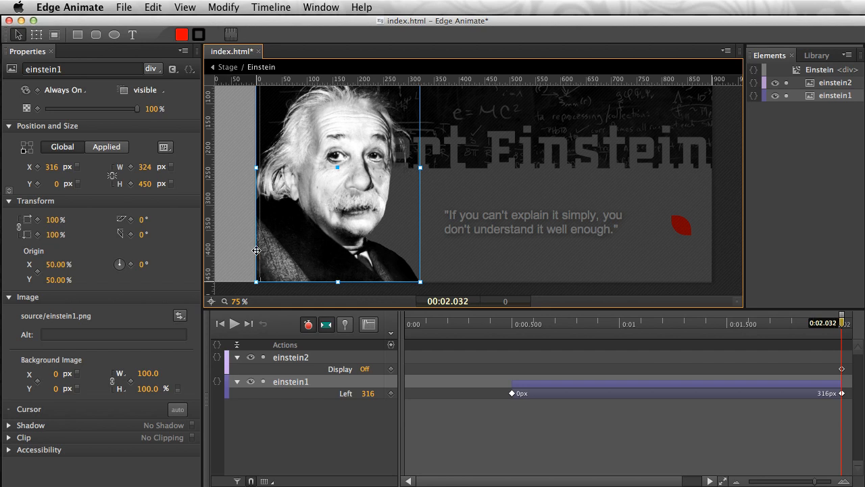
pyautogui.click(189, 69)
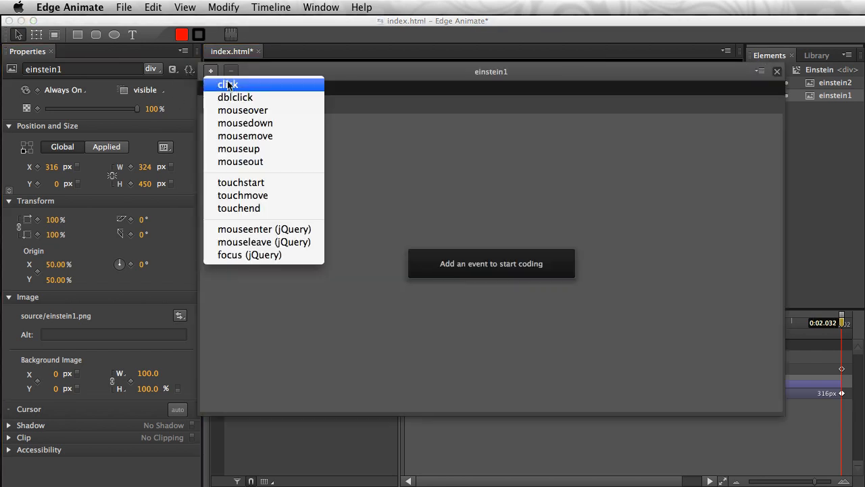
pyautogui.click(261, 84)
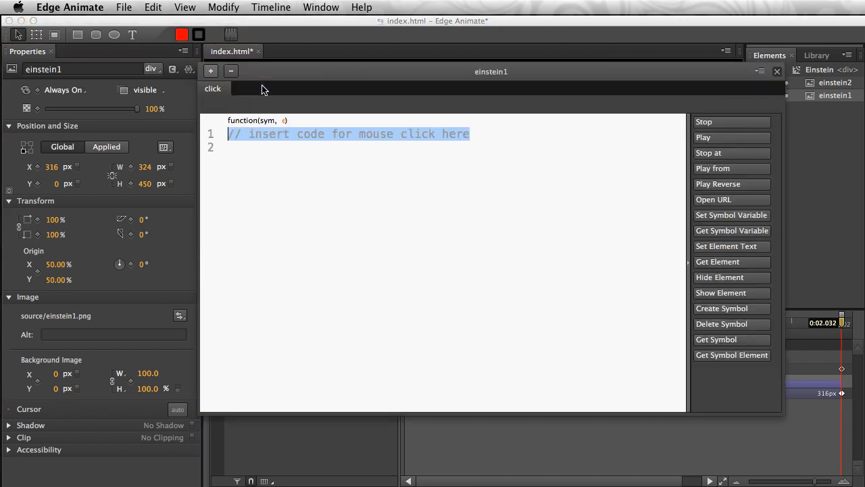
pyautogui.click(703, 293)
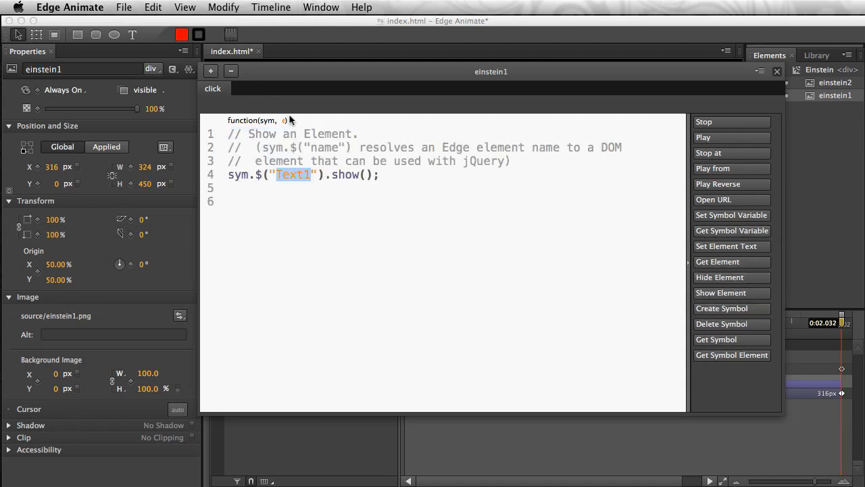
# - Close einstein1's code editor and check the name of the second image's layer in the timeline
pyautogui.moveTo(256, 175); pyautogui.dragTo(323, 175)
pyautogui.click(312, 177)
pyautogui.click(754, 447)
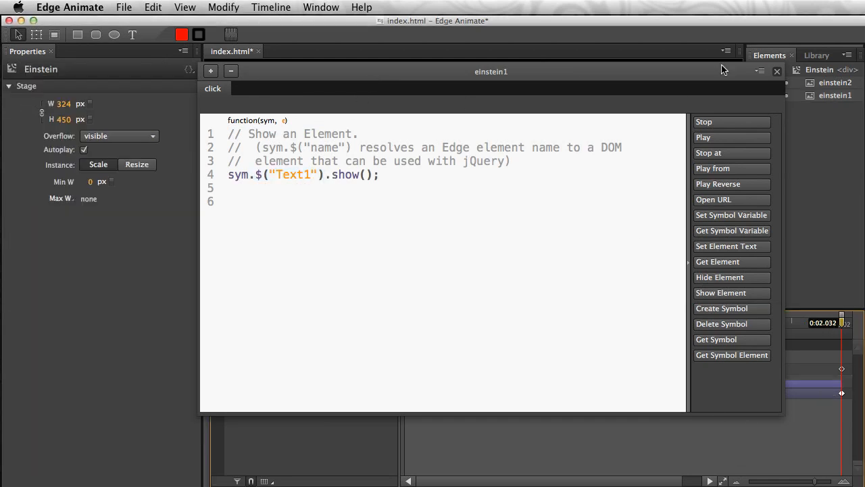
pyautogui.click(777, 71)
pyautogui.click(285, 358)
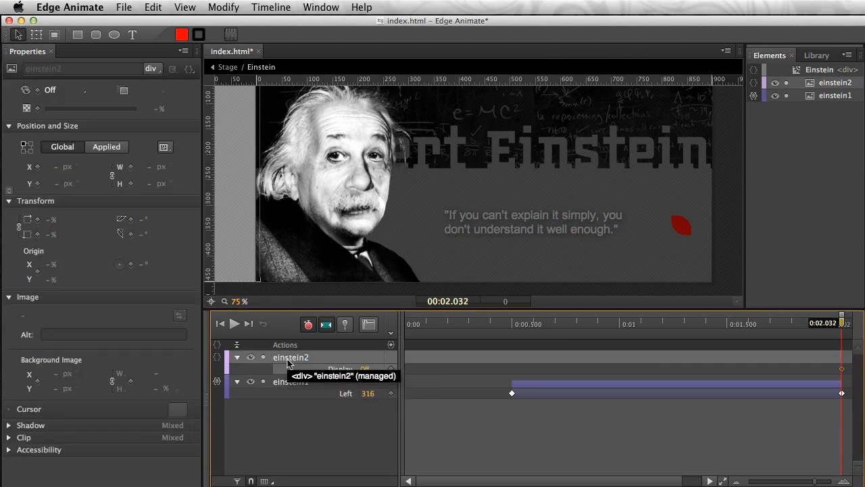
# - Change the target in einstein1's click action to einstein2, so it reads sym.$("einstein2").show();, and close the code editor
pyautogui.click(308, 156)
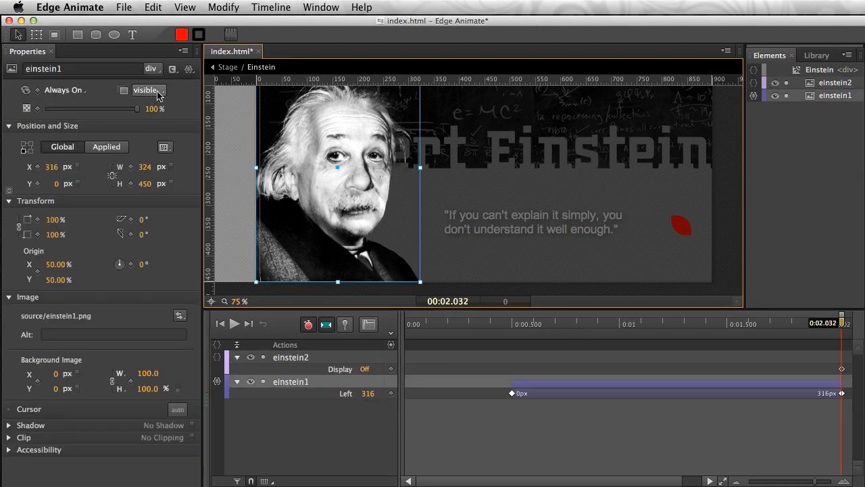
pyautogui.click(189, 68)
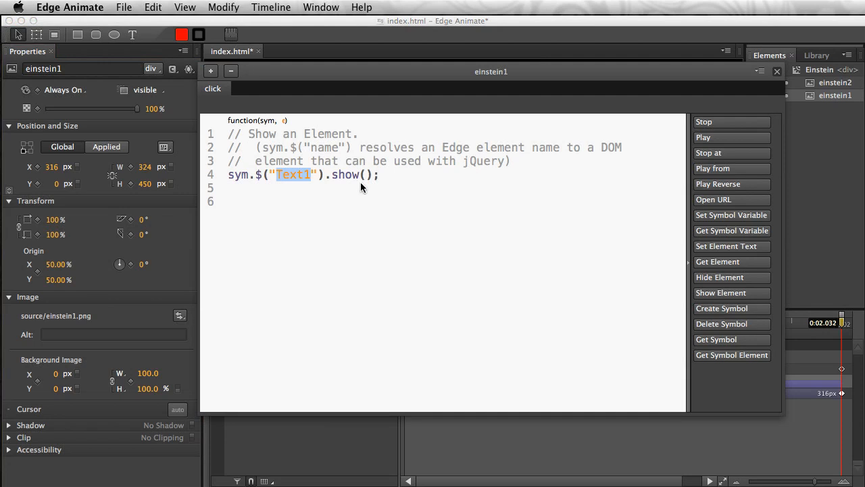
pyautogui.write('e')
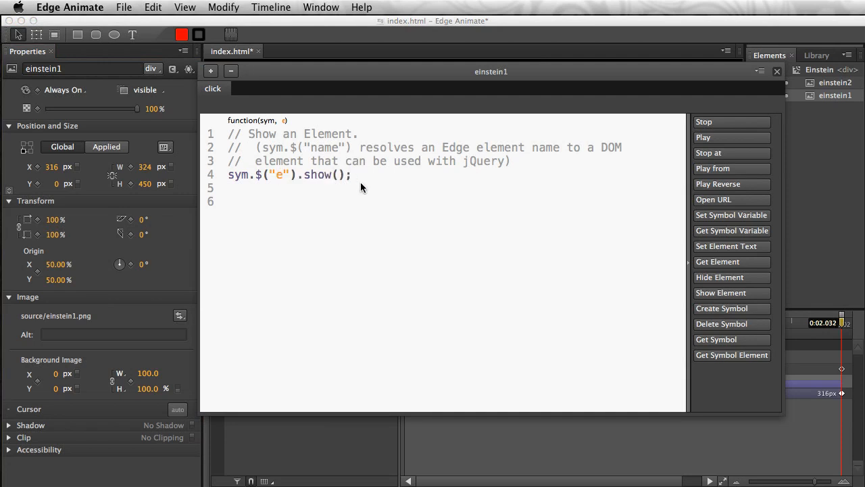
pyautogui.write('instein2')
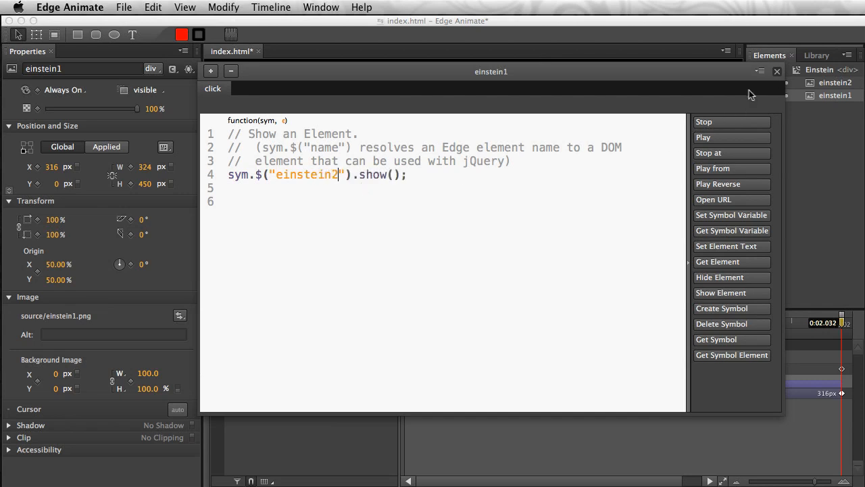
pyautogui.click(777, 72)
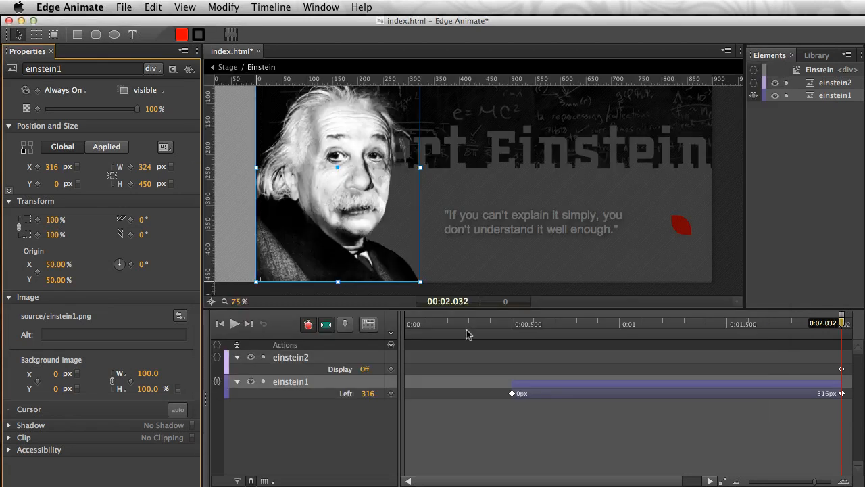
# - Switch einstein2's display to On at 0:02.032 and select that image on the stage
pyautogui.click(231, 226)
pyautogui.click(301, 194)
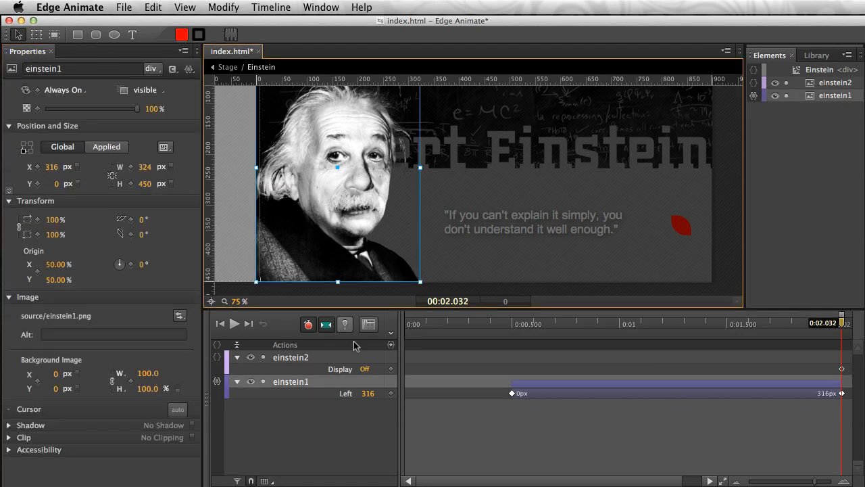
pyautogui.click(295, 361)
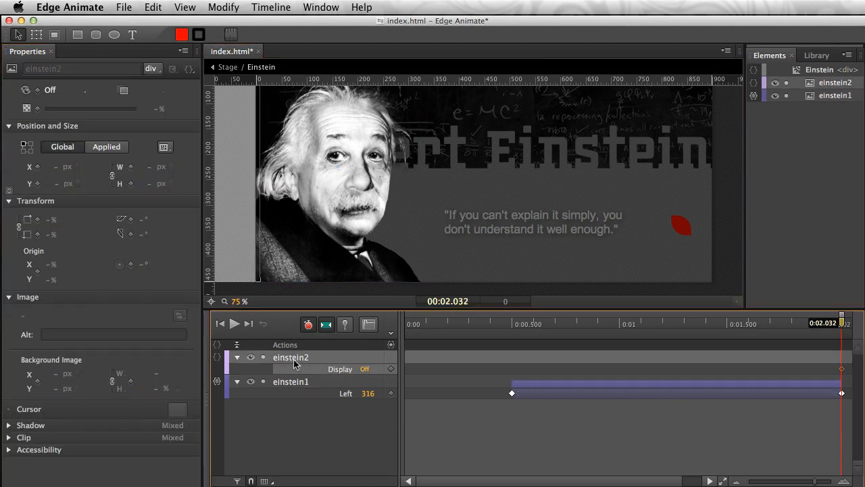
pyautogui.click(365, 369)
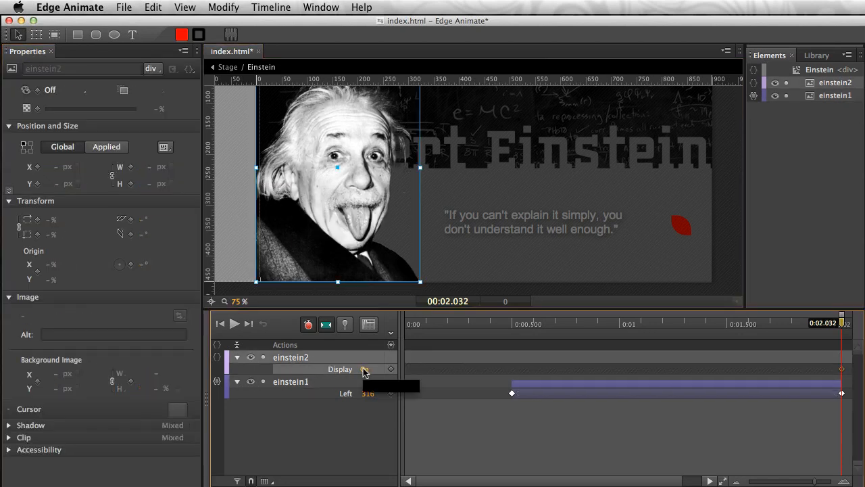
pyautogui.click(228, 179)
pyautogui.click(320, 175)
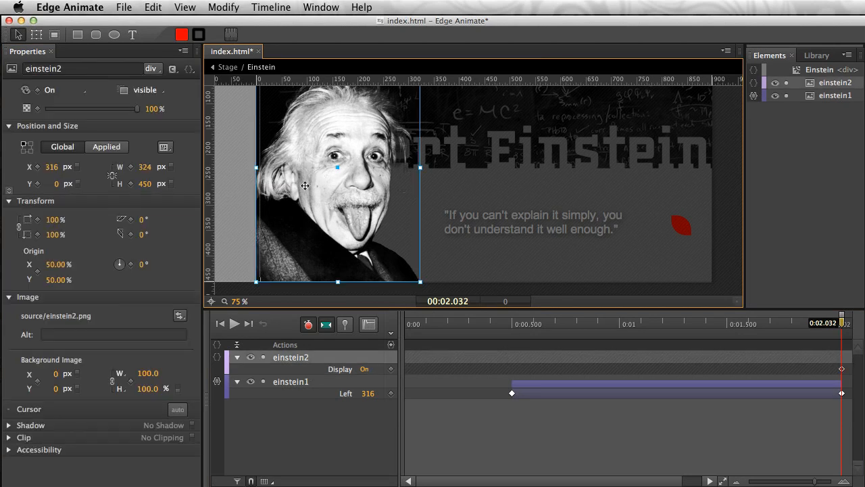
# - Add a click action to the einstein2 image and insert the Hide Element snippet below the placeholder comment
pyautogui.click(189, 70)
pyautogui.click(225, 86)
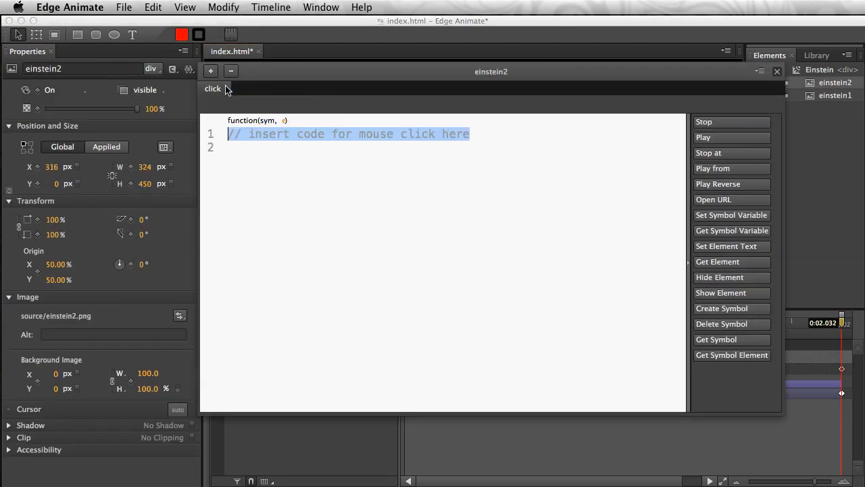
pyautogui.click(493, 138)
pyautogui.press('Return')
pyautogui.click(713, 277)
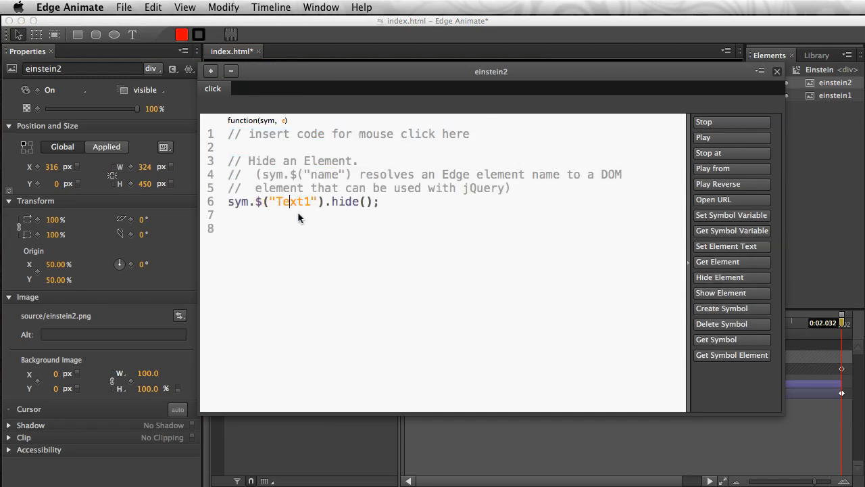
# - Replace the snippet's Text1 target with einstein2, so the line reads sym.$("einstein2").hide();
pyautogui.click(309, 200)
pyautogui.press('BackSpace')
pyautogui.press('BackSpace')
pyautogui.press('BackSpace')
pyautogui.press('BackSpace')
pyautogui.press('BackSpace')
pyautogui.write('einstein2')
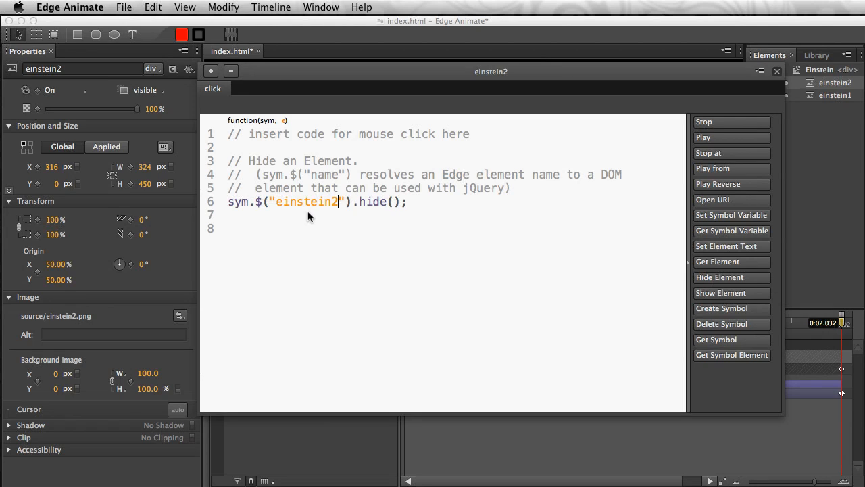
# - Close the code editor and set einstein2's display to Off at 0:02.032
pyautogui.click(777, 71)
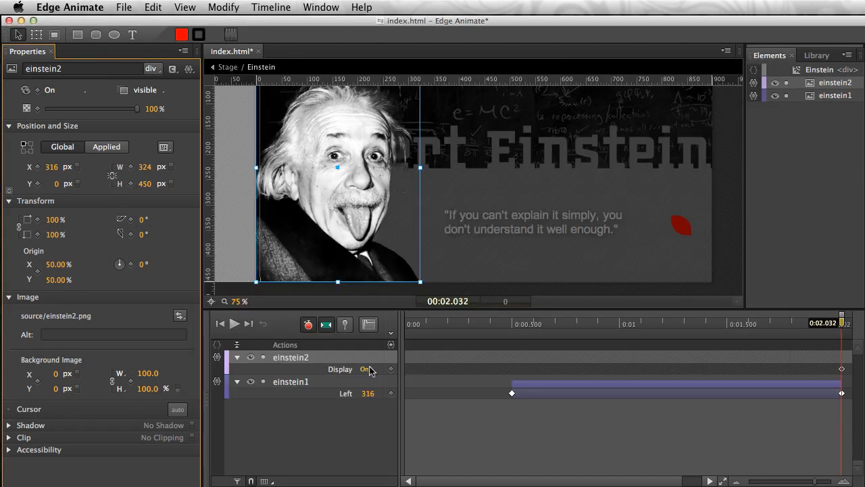
pyautogui.click(366, 372)
pyautogui.click(233, 196)
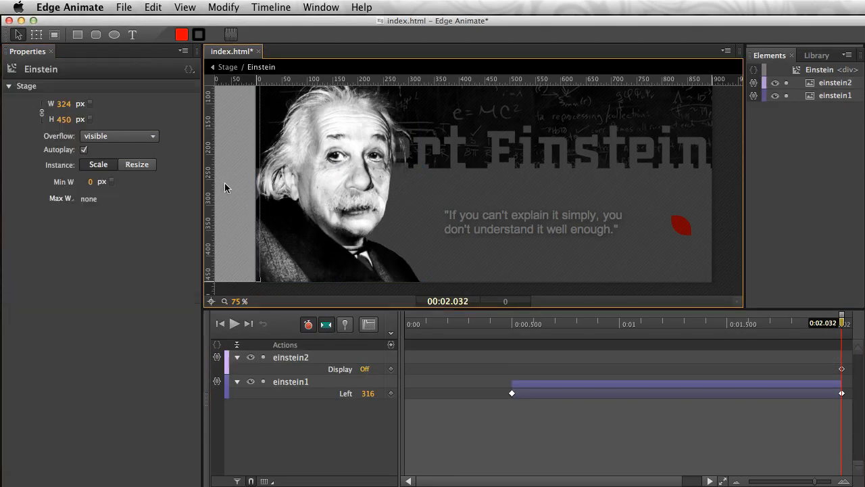
# - Switch einstein2's display repeatedly between On and Off to compare the two pictures, ending on Off
pyautogui.click(365, 371)
pyautogui.click(365, 370)
pyautogui.click(365, 370)
pyautogui.click(365, 371)
pyautogui.click(365, 371)
pyautogui.click(365, 371)
pyautogui.click(365, 371)
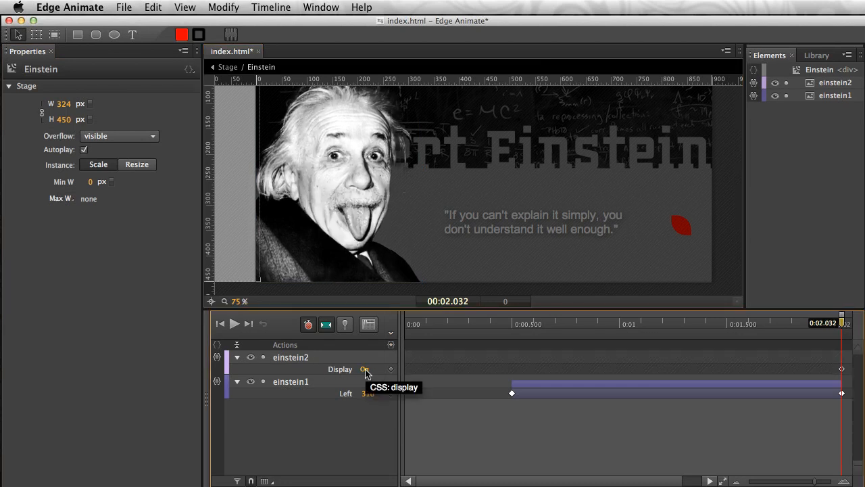
pyautogui.click(307, 196)
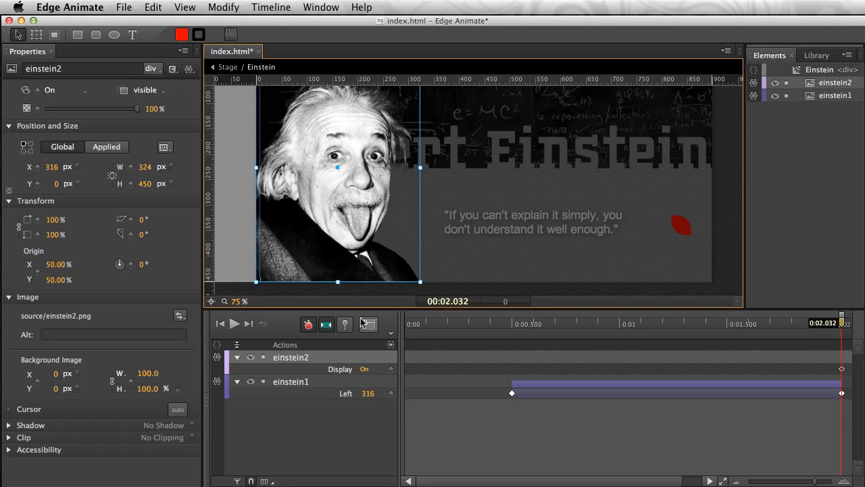
pyautogui.click(364, 369)
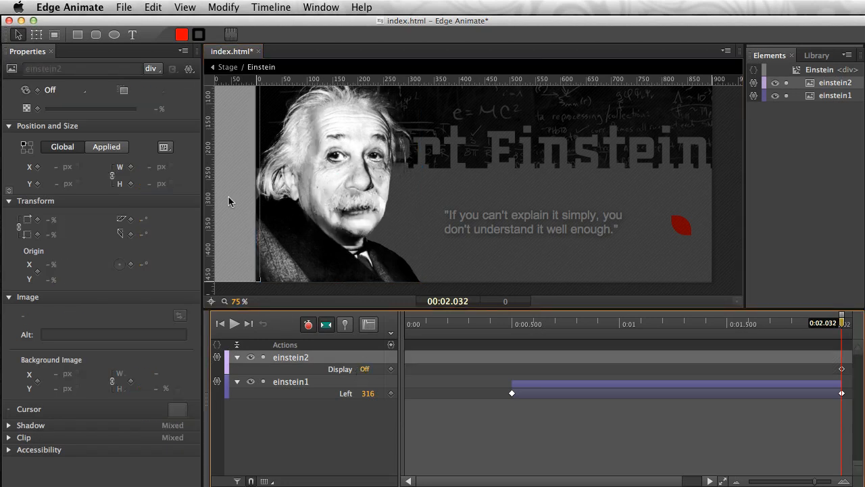
# - Preview the banner in the browser, enlarge the window to watch the animation, and close the preview
pyautogui.click(124, 7)
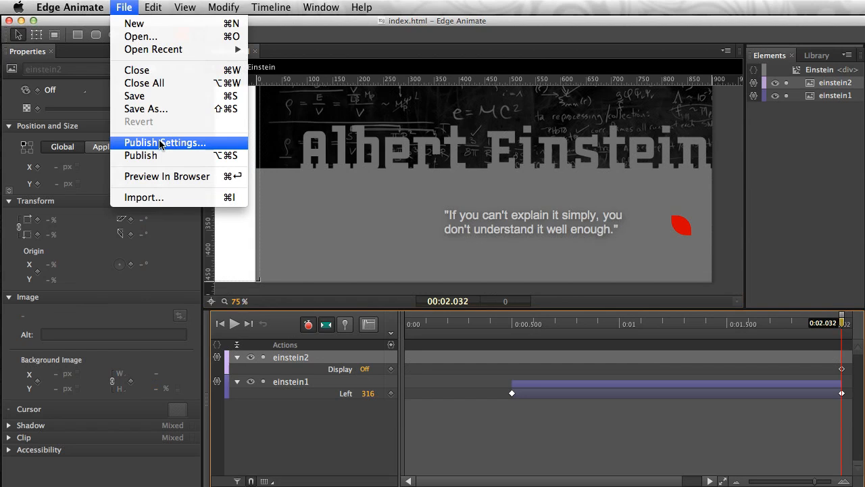
pyautogui.click(162, 180)
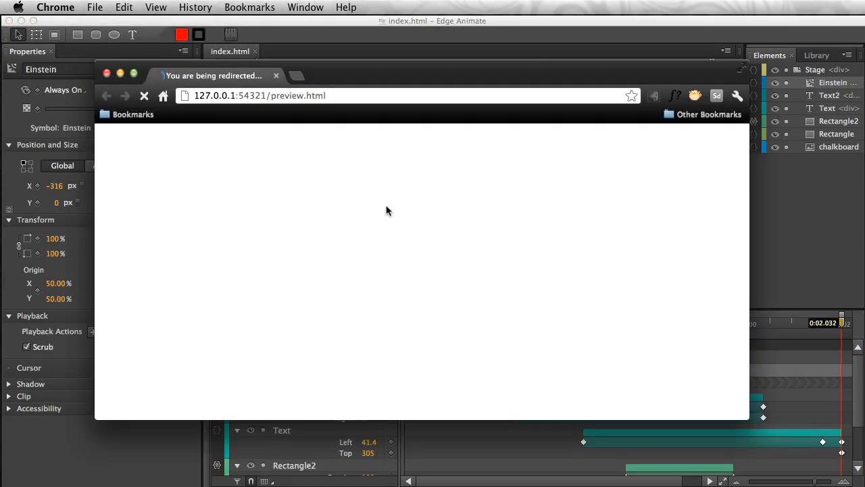
pyautogui.moveTo(330, 78); pyautogui.dragTo(342, 59)
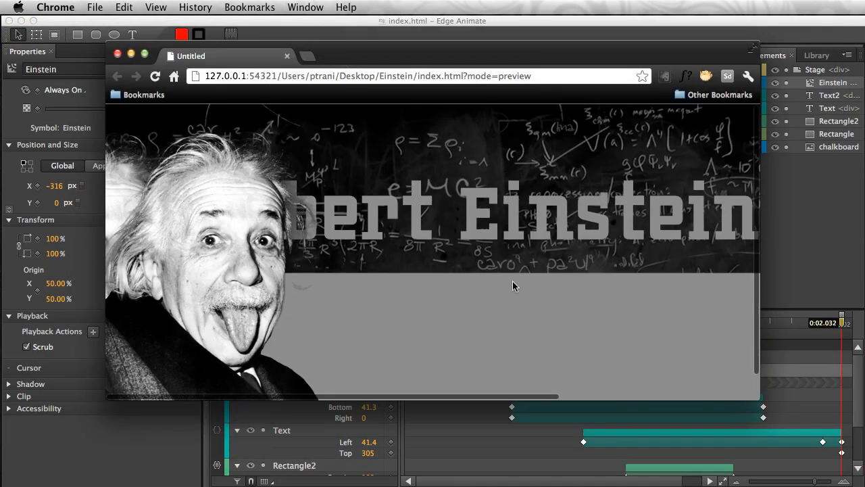
pyautogui.moveTo(758, 398); pyautogui.dragTo(808, 433)
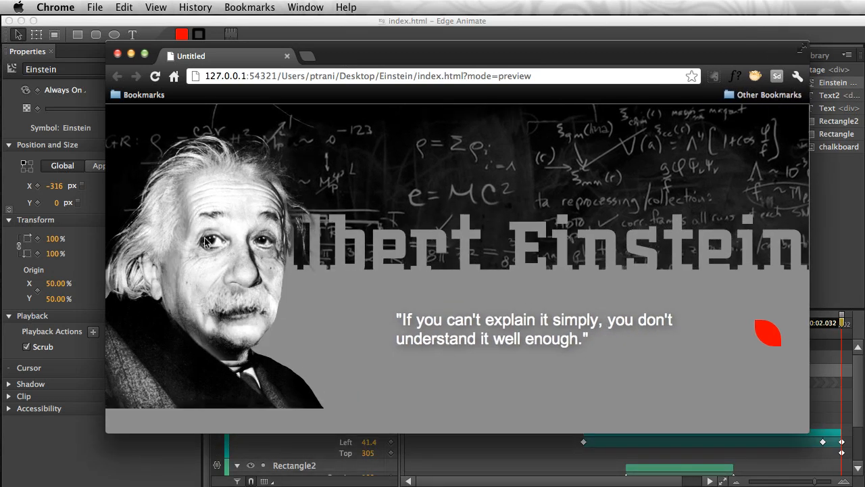
pyautogui.click(118, 54)
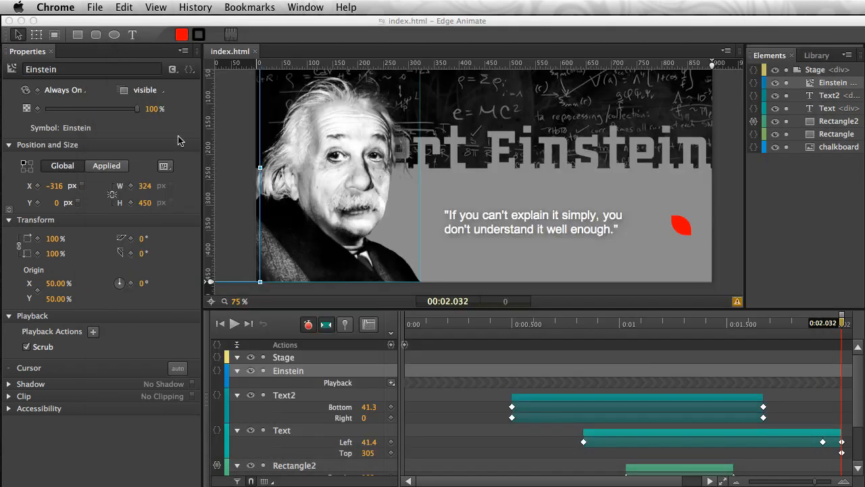
# - Open the Einstein symbol for editing and move einstein2's Display Off keyframe from 0:02.032 to the start of the timeline at 0:00
pyautogui.click(311, 230)
pyautogui.doubleClick(308, 177)
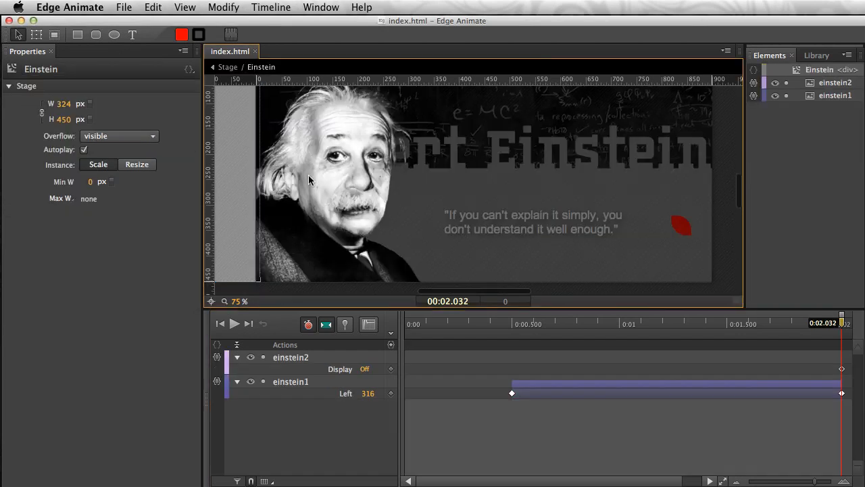
pyautogui.moveTo(835, 325)
pyautogui.mouseDown()
pyautogui.moveTo(797, 324)
pyautogui.moveTo(827, 324)
pyautogui.mouseUp()
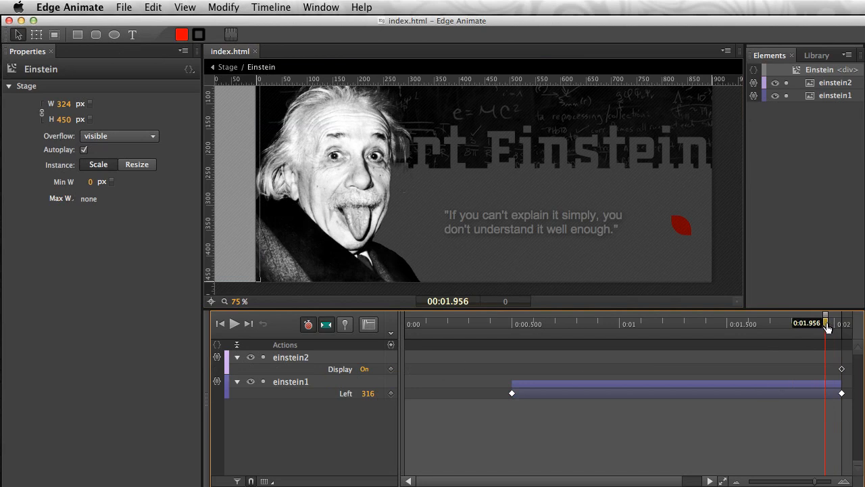
pyautogui.moveTo(827, 325); pyautogui.dragTo(842, 328)
pyautogui.moveTo(842, 369); pyautogui.dragTo(405, 369)
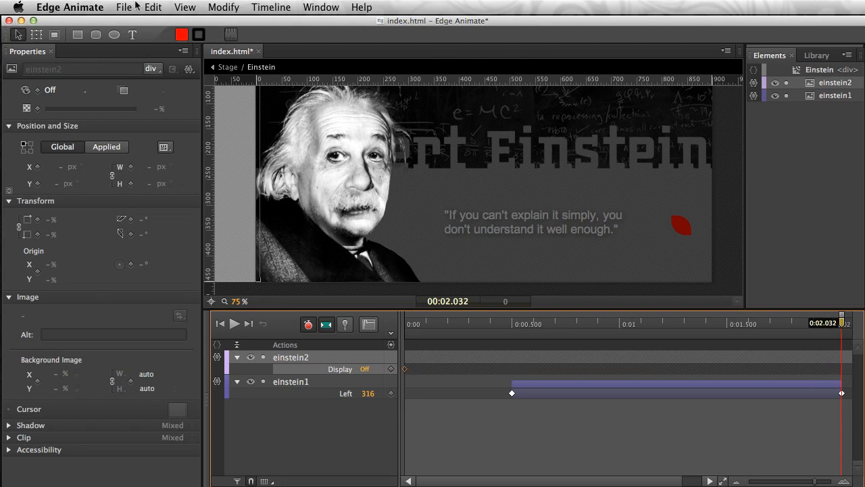
# - Preview the banner in the browser again and test the Einstein picture's click actions several times
pyautogui.click(136, 7)
pyautogui.click(137, 173)
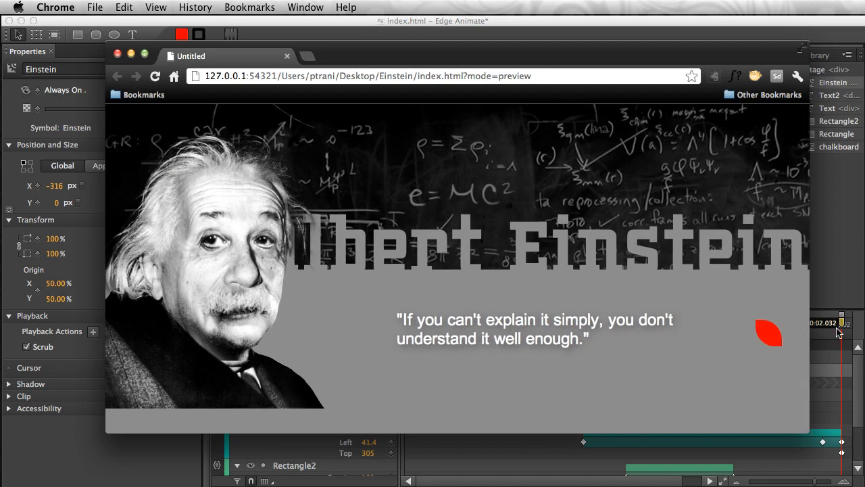
pyautogui.click(202, 294)
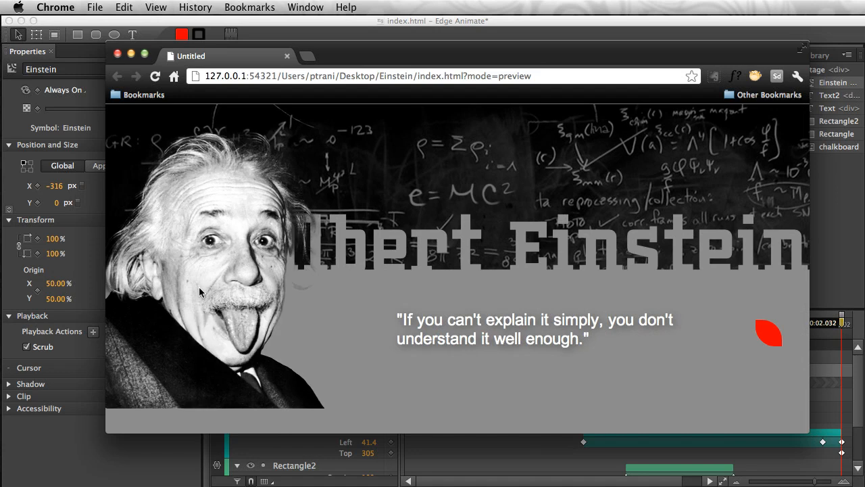
pyautogui.click(228, 390)
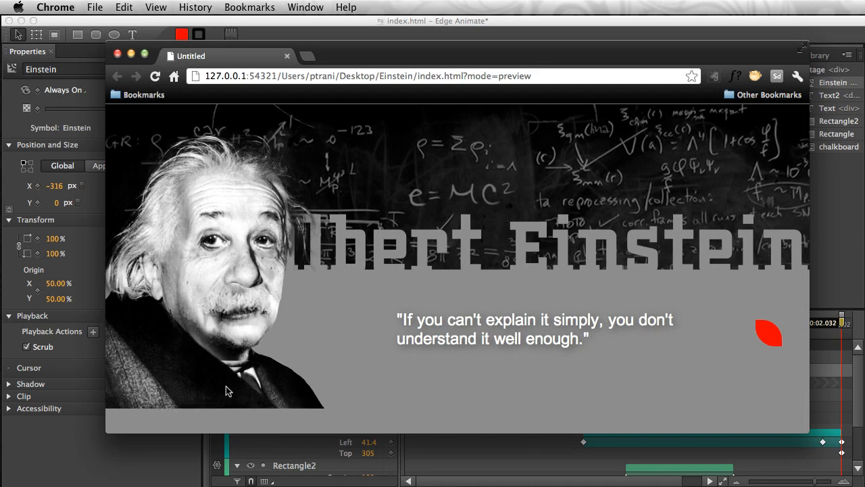
pyautogui.click(230, 381)
pyautogui.click(230, 380)
pyautogui.click(224, 373)
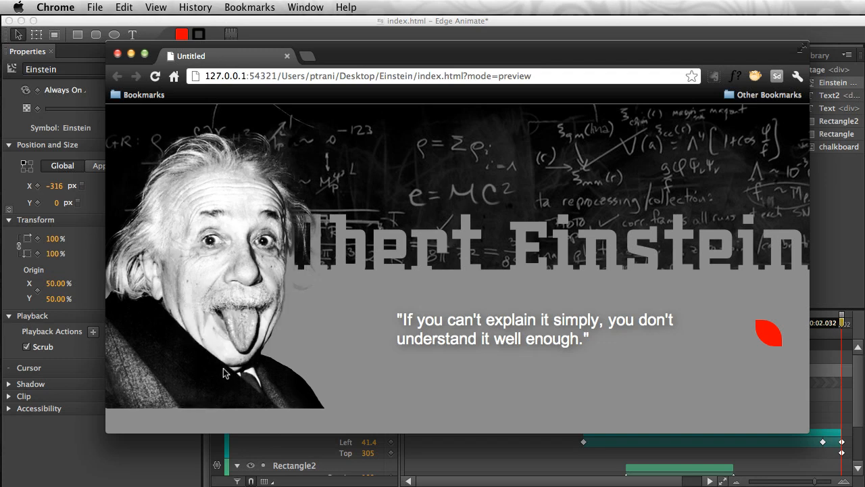